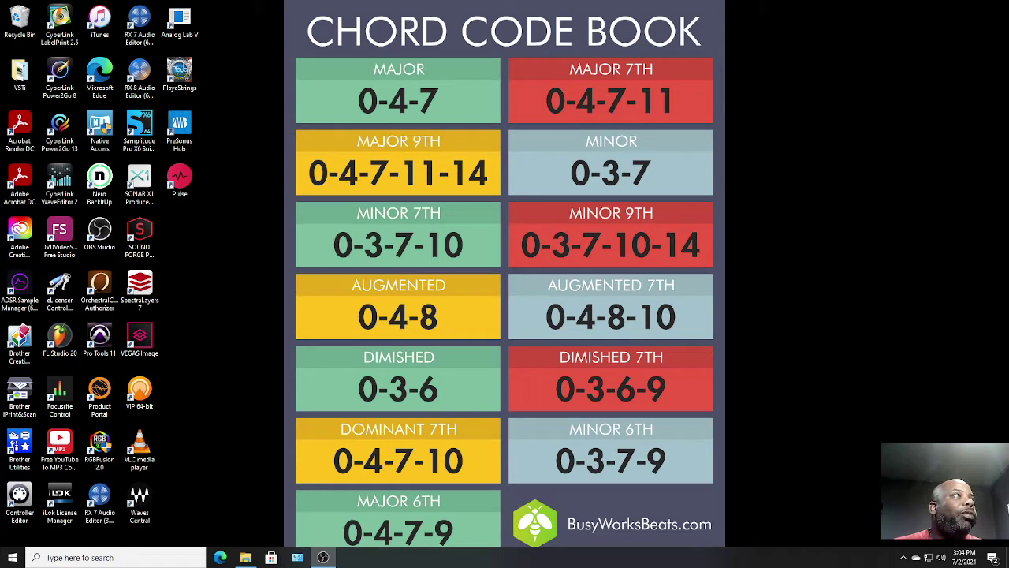
Start Samplitude Pro X6 Suite from its Windows desktop icon.
click(149, 136)
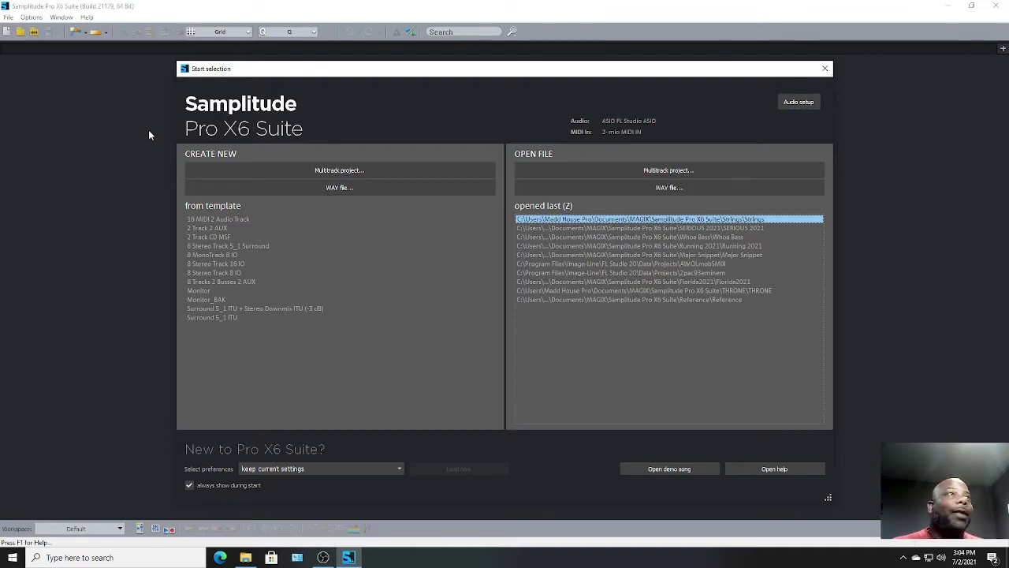
Open the 'Strings' project from the recently opened projects list.
click(664, 219)
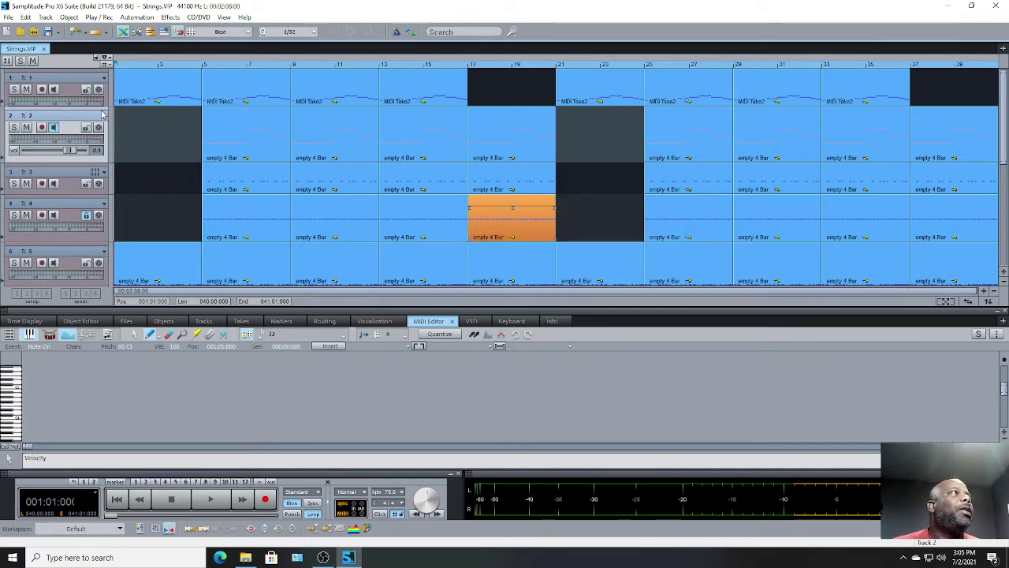
Make track 1 taller and open its Kontakt instrument showing the C3 Blues preset.
drag(101, 106, 115, 216)
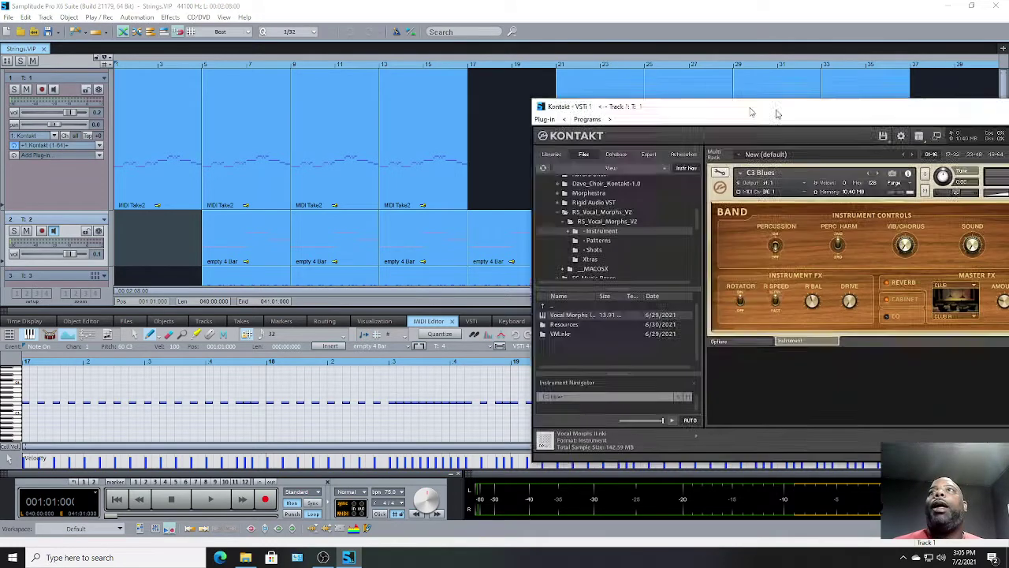
drag(777, 112, 562, 108)
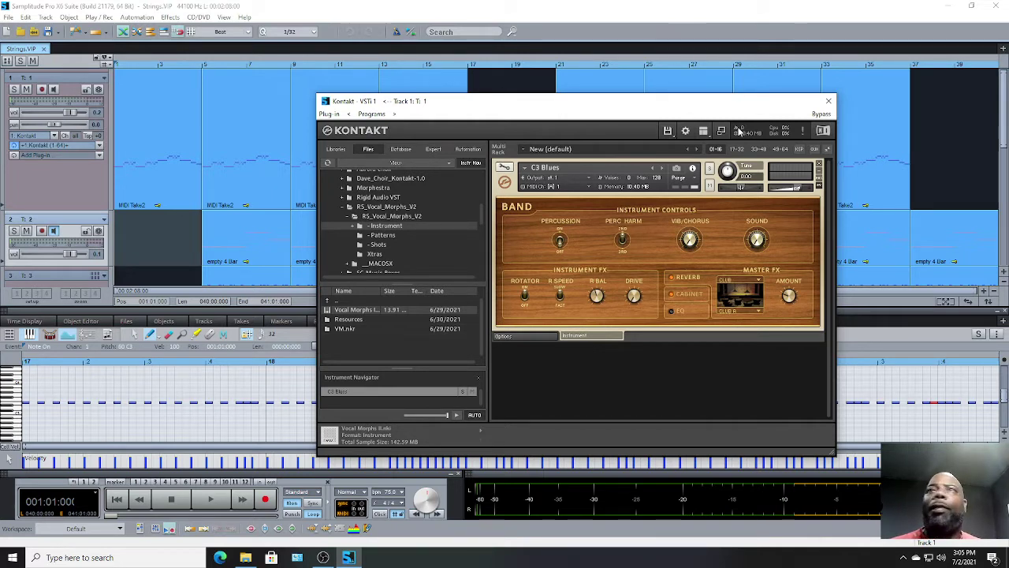
Solo track 1 and audition it through Kontakt, then stop playback.
click(13, 89)
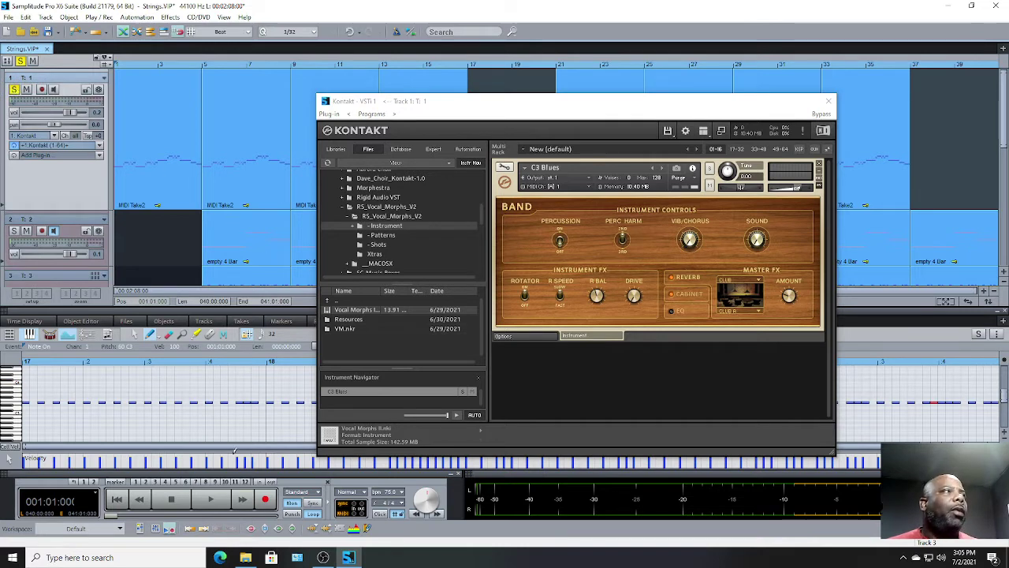
click(214, 502)
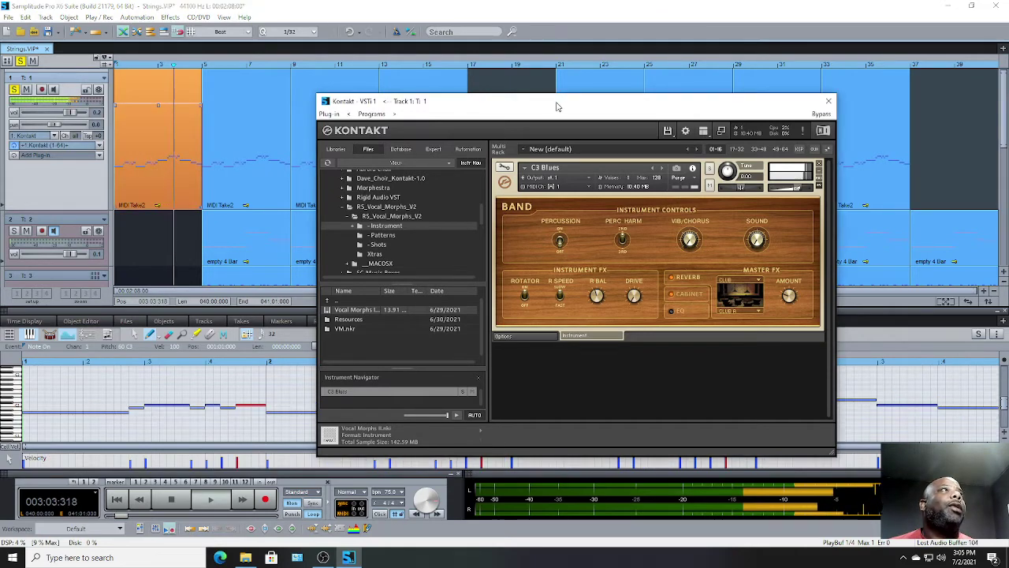
mouse_move(556, 106)
mouse_down()
mouse_move(739, 5)
mouse_move(764, 5)
mouse_up()
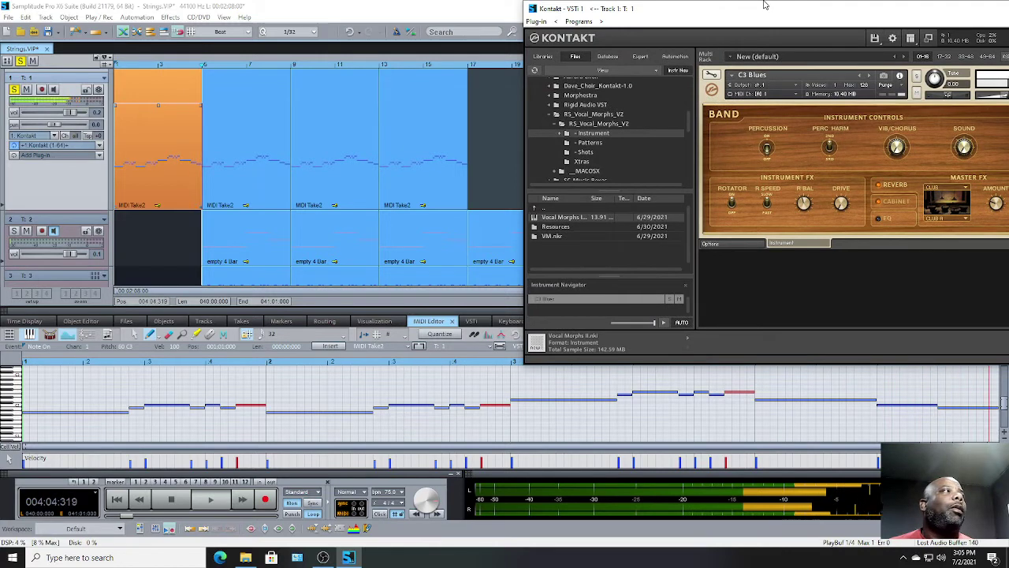
click(237, 135)
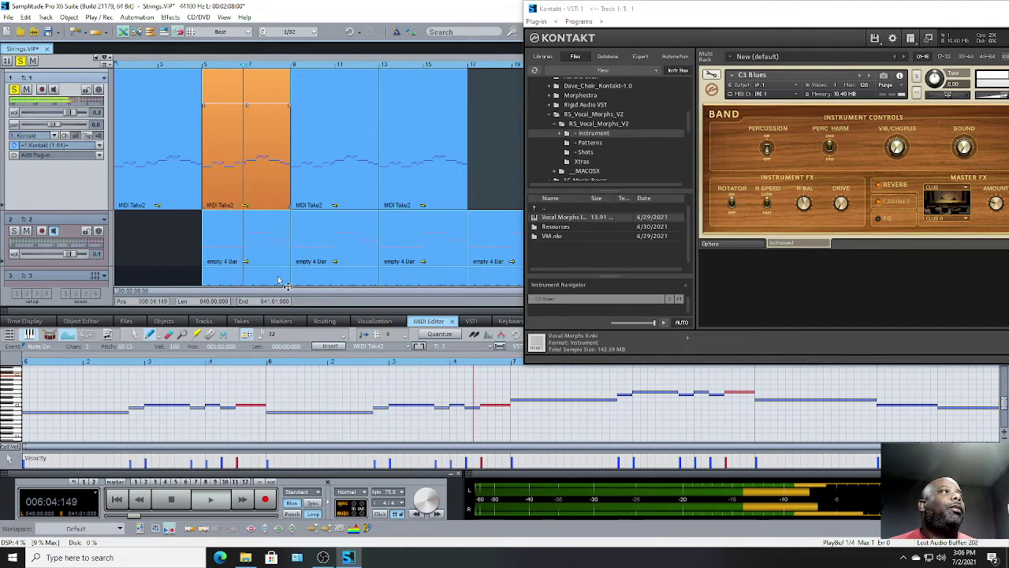
key(space)
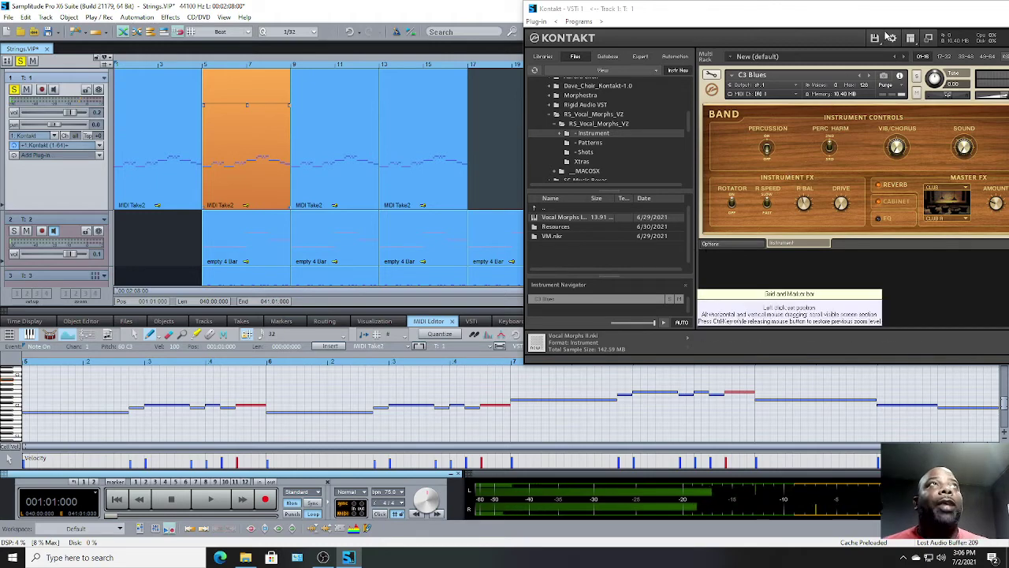
Move the solo from track 1 to track 2 and close the Kontakt window.
drag(818, 16, 537, 92)
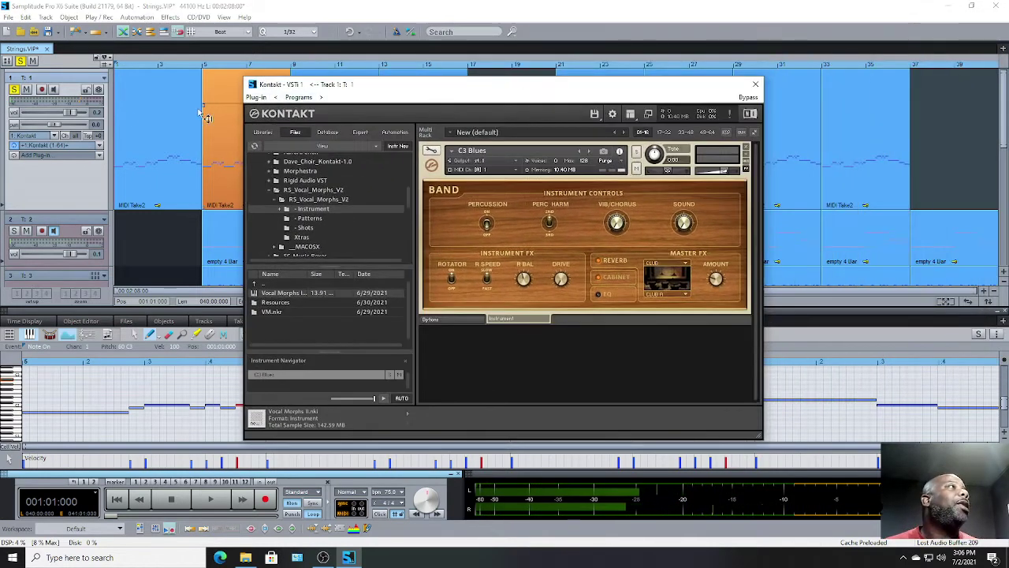
click(15, 102)
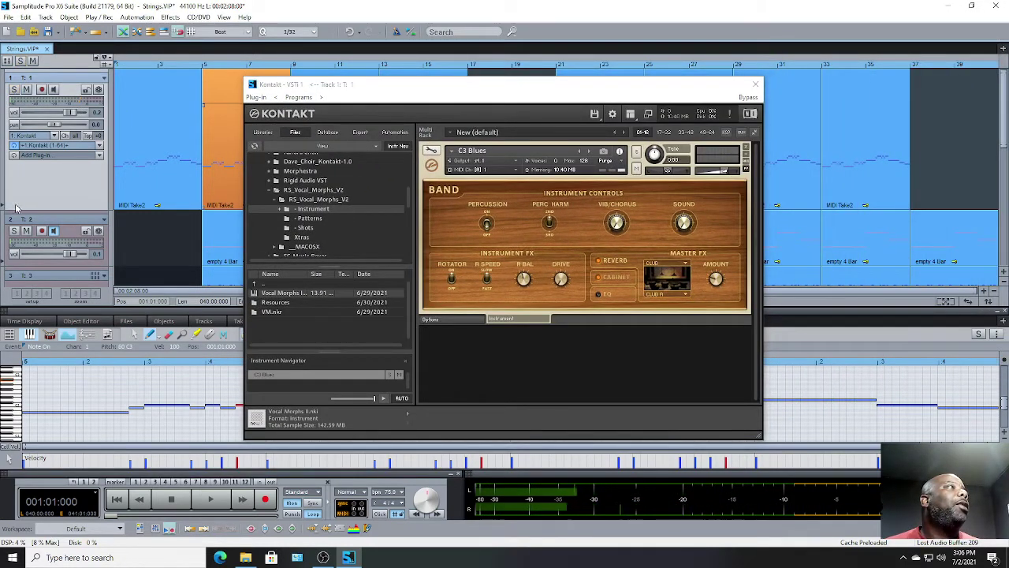
click(13, 232)
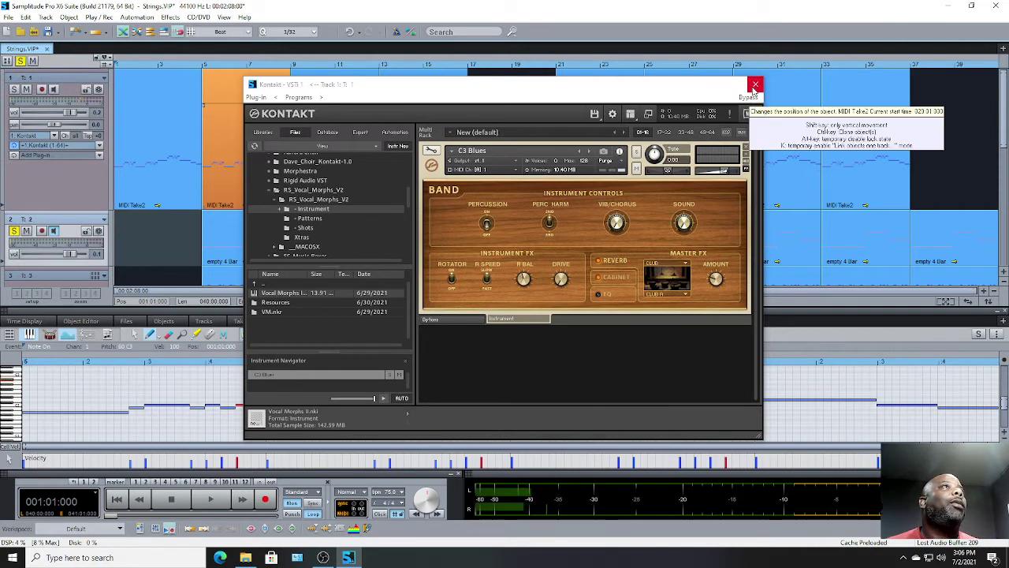
click(754, 84)
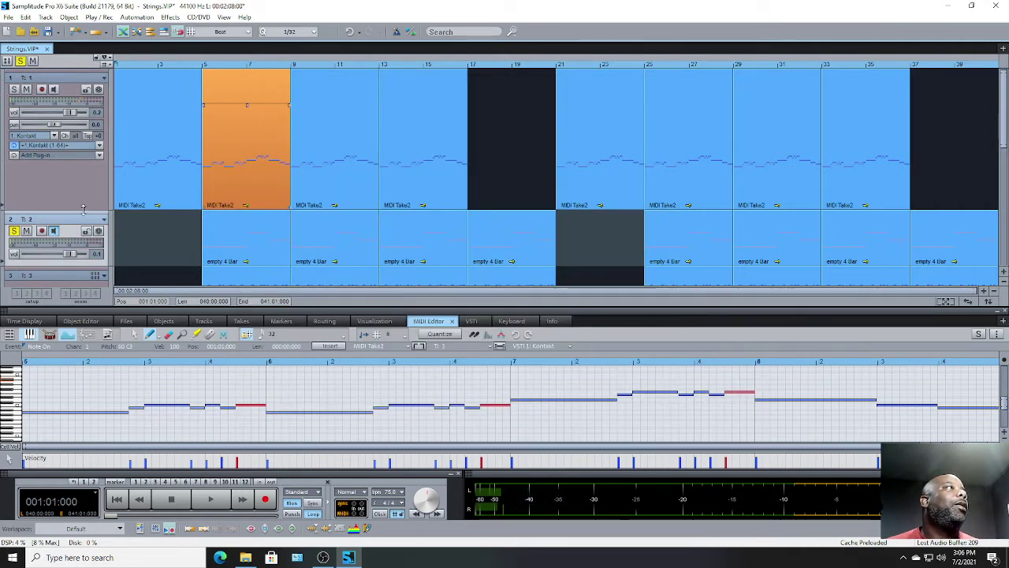
Shrink track 1, enlarge track 2, and open its Xpand!2 with Mod Wah Dirty and Tremolo Strings+.
drag(82, 209, 83, 160)
drag(79, 218, 82, 288)
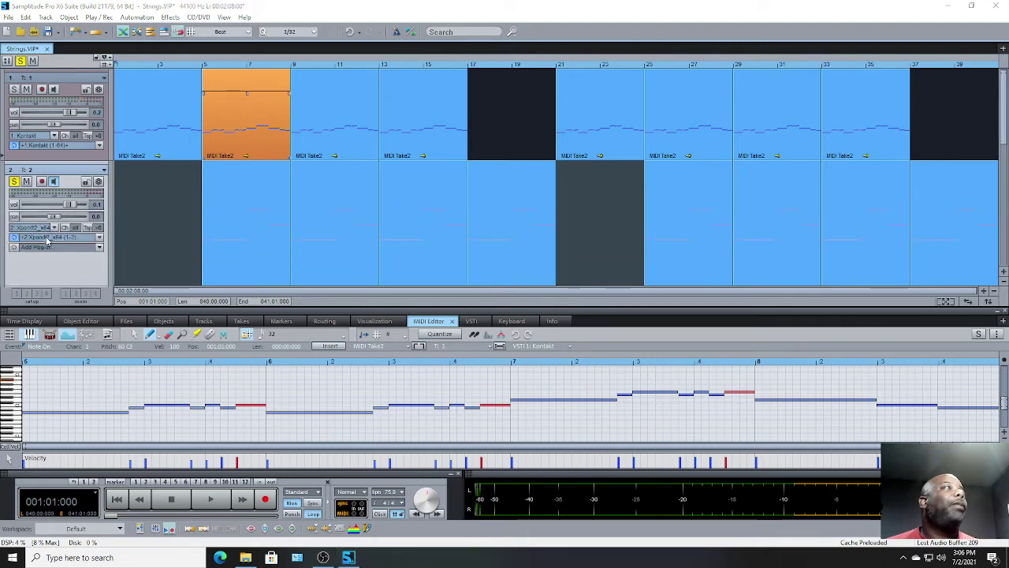
drag(906, 212, 423, 123)
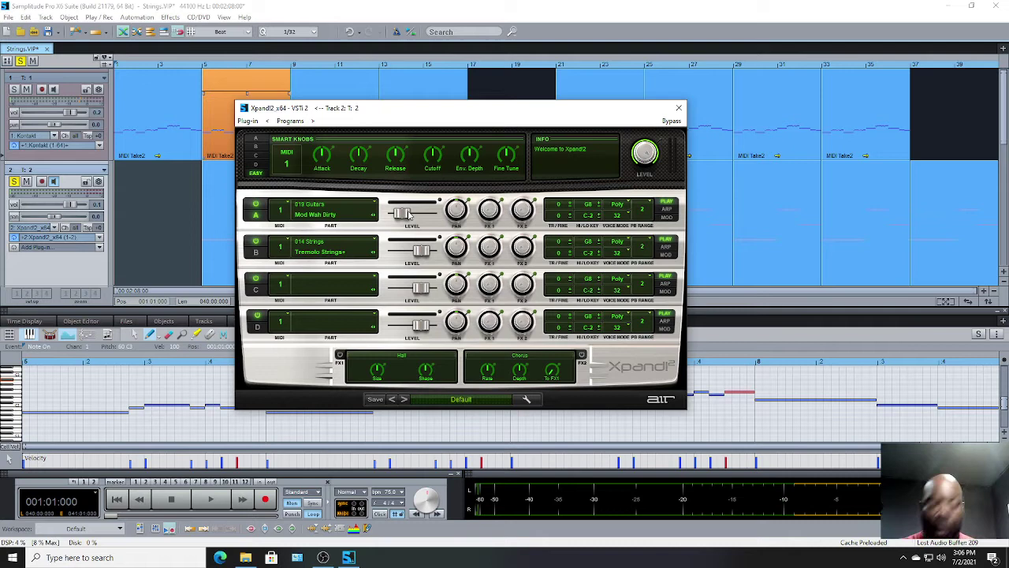
Switch off Xpand!2's Mod Wah Dirty part during playback, then stop.
click(205, 71)
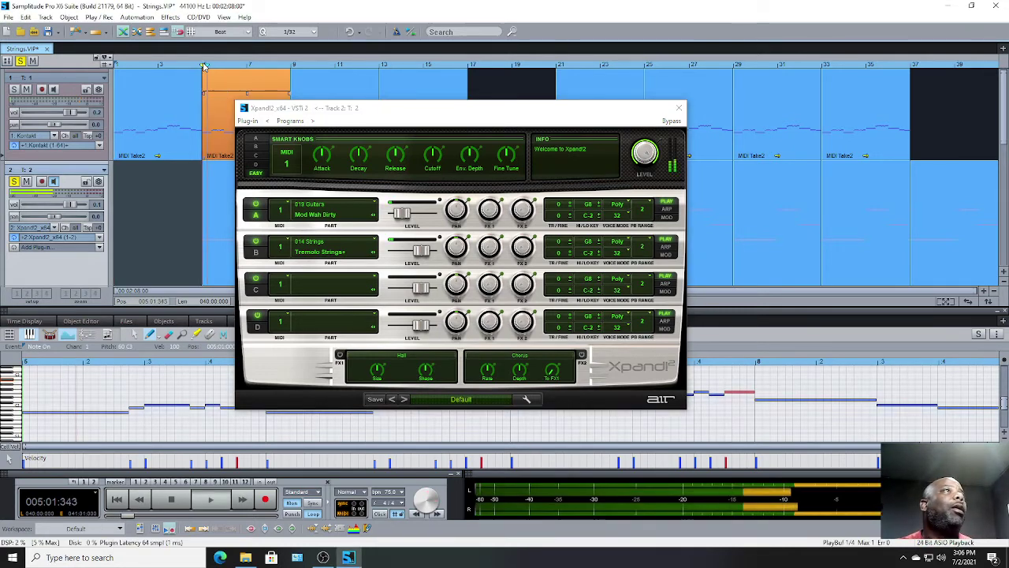
click(256, 204)
key(space)
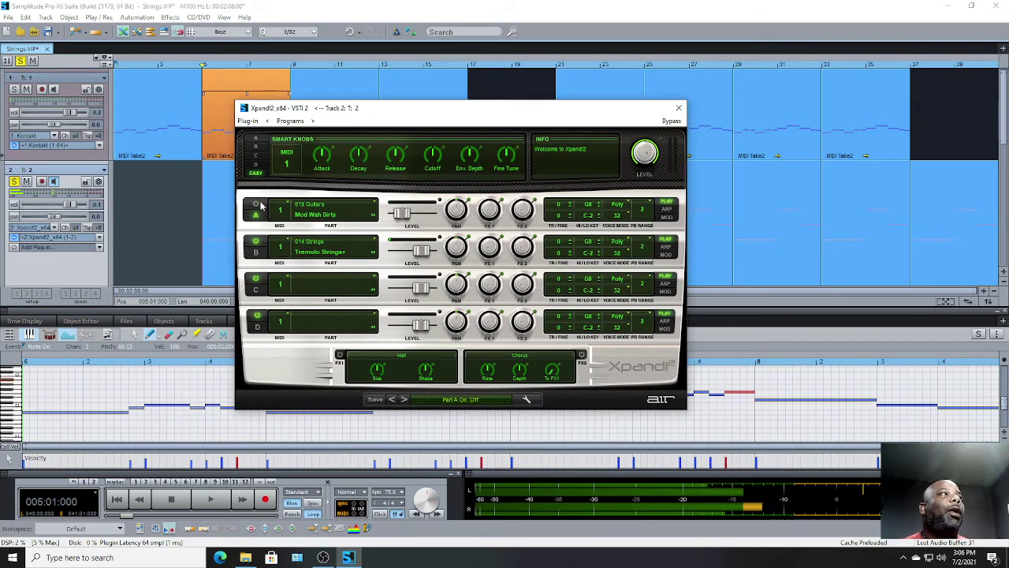
Select an empty 4 Bar clip on track 2 and replay to hear Tremolo Strings+ alone.
drag(533, 115, 700, 110)
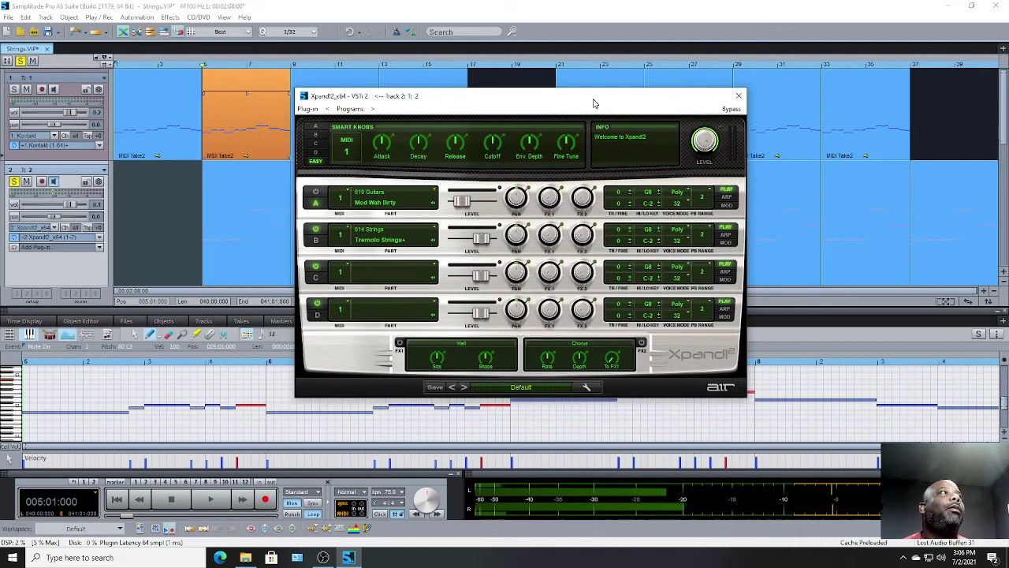
scroll(277, 235, down, 2)
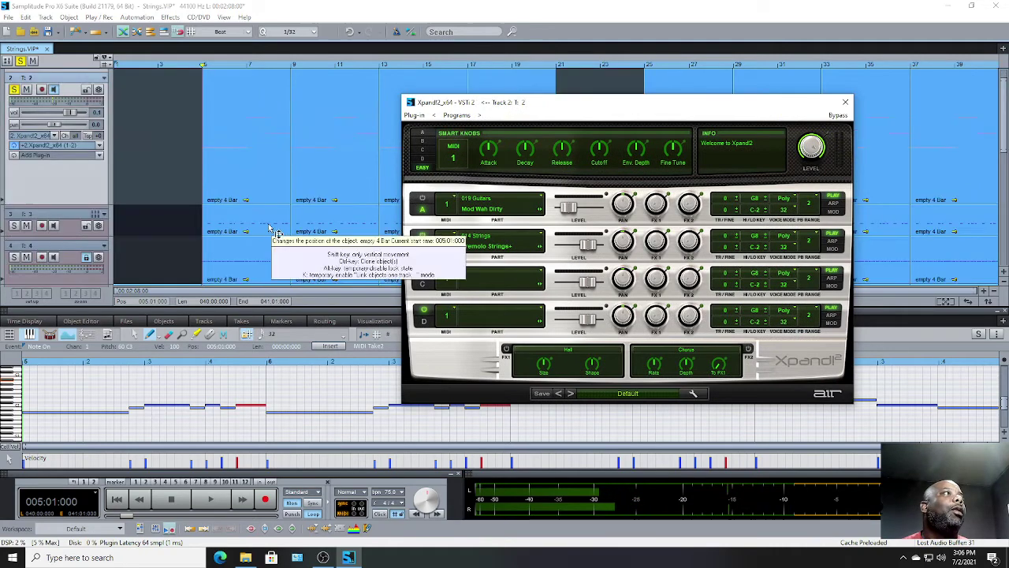
click(259, 176)
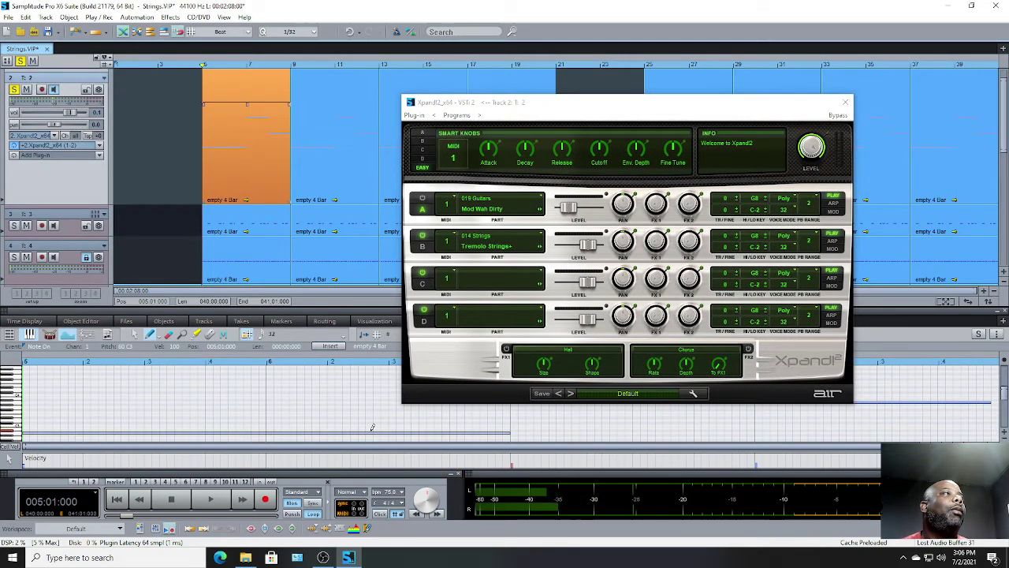
drag(696, 114, 770, 67)
key(space)
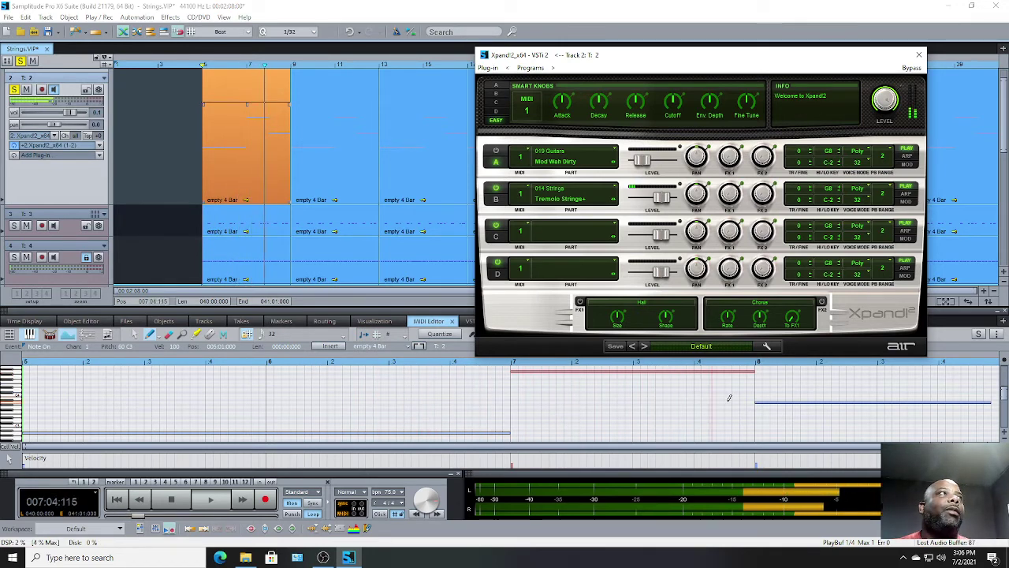
Audition track 2 again with Xpand2's Tremolo Strings+ part switched off.
key(space)
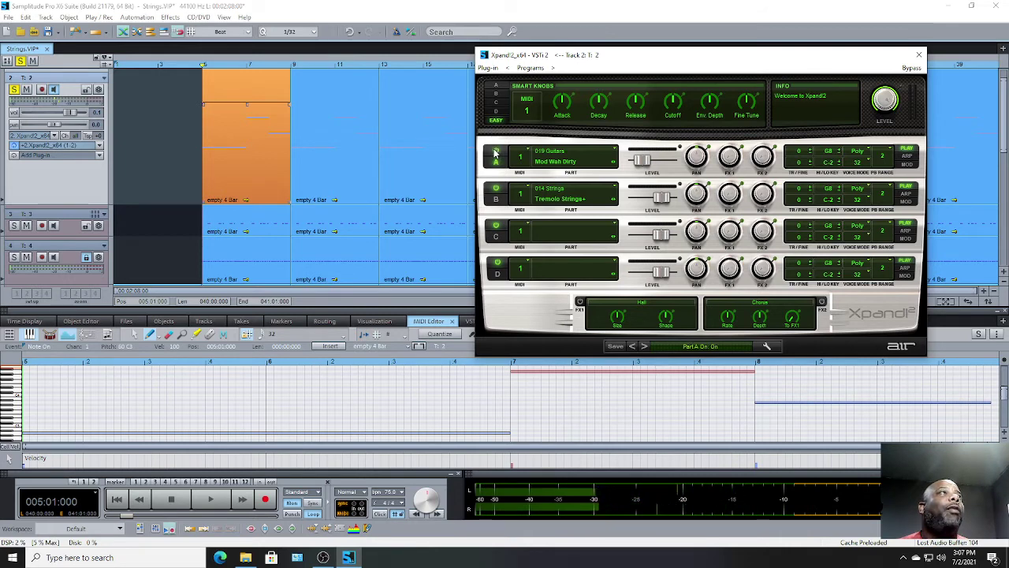
key(space)
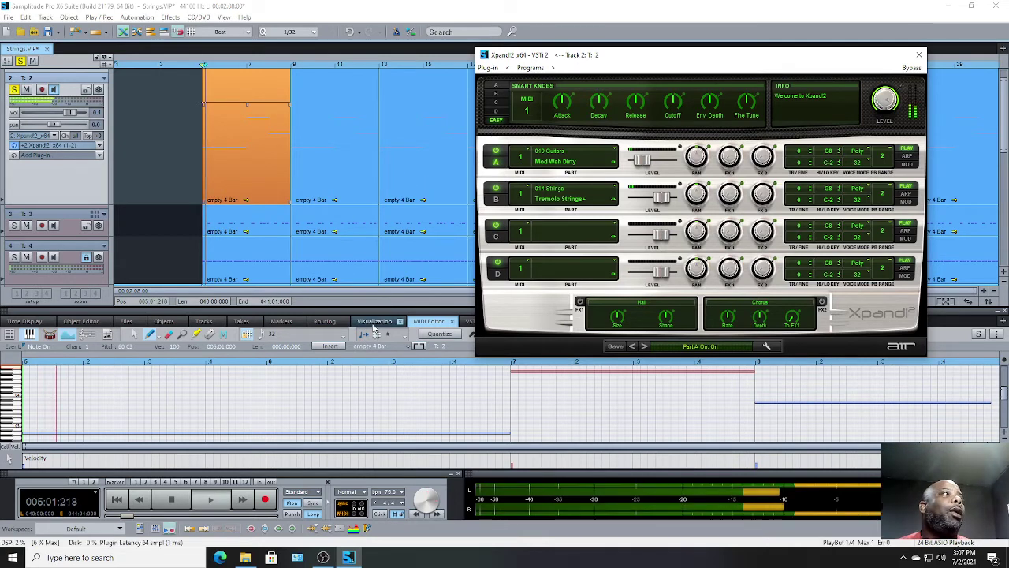
key(space)
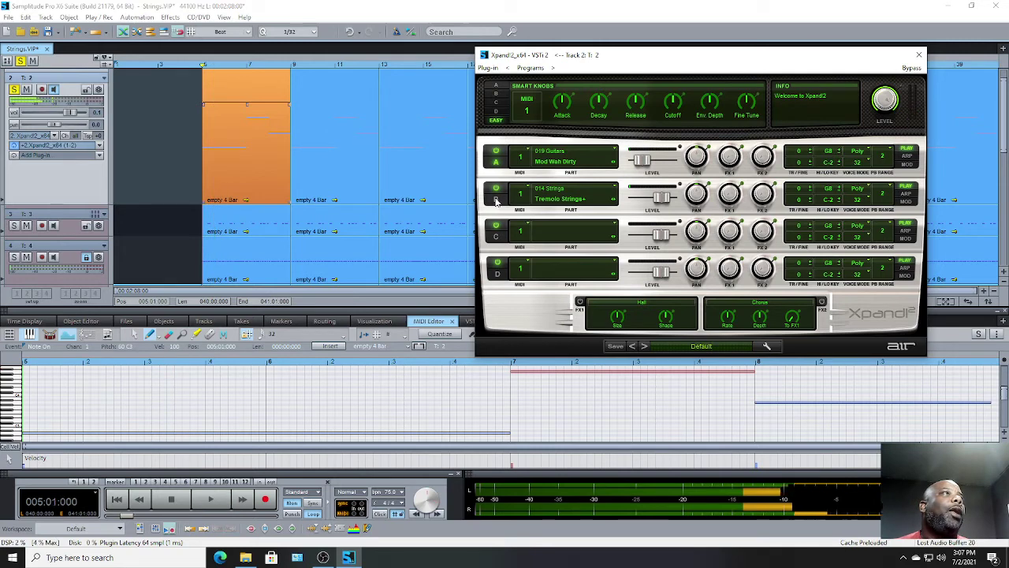
click(496, 190)
key(space)
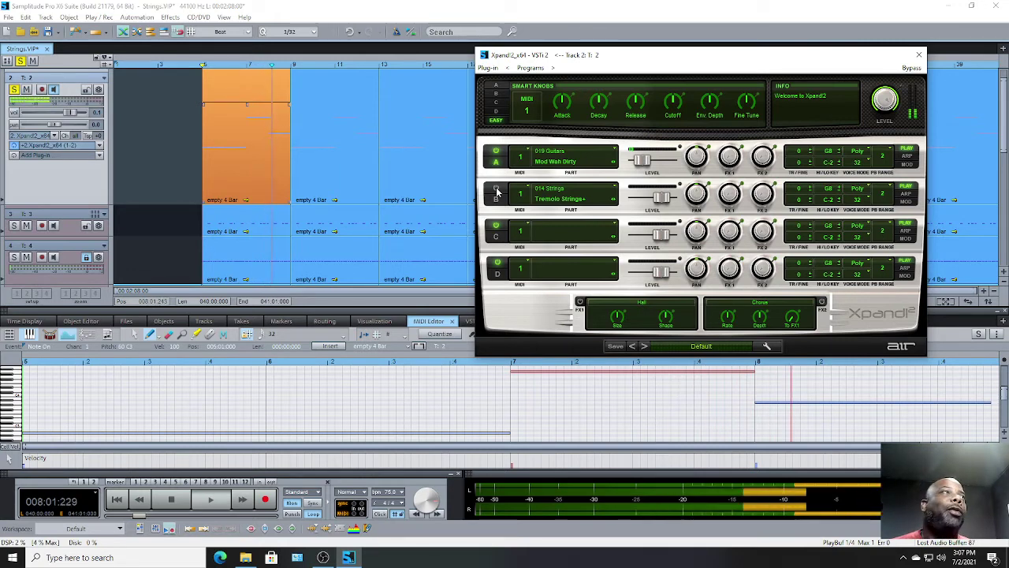
Audition Xpand2 with Part B switched back on, then solo track 3.
click(497, 191)
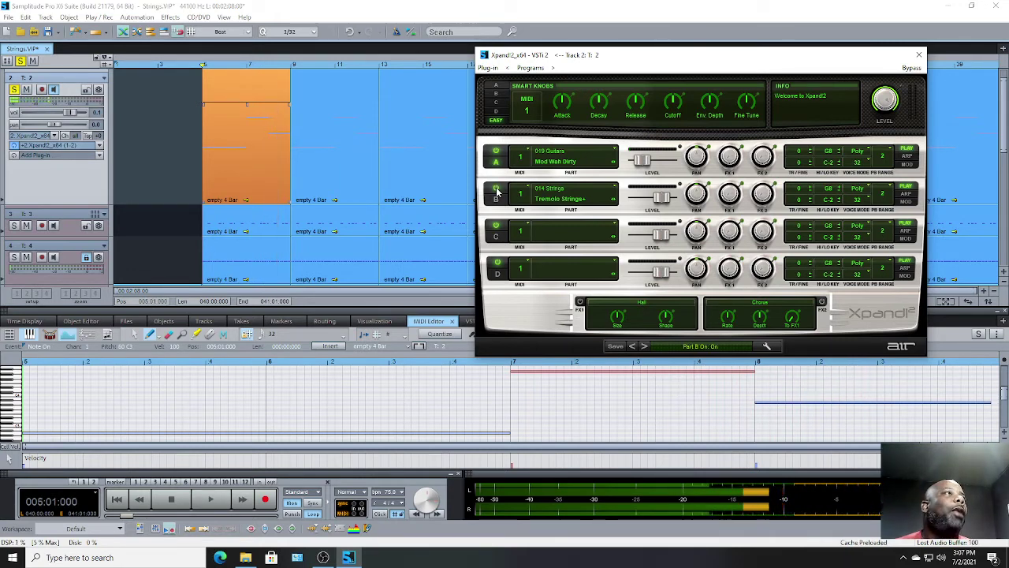
key(space)
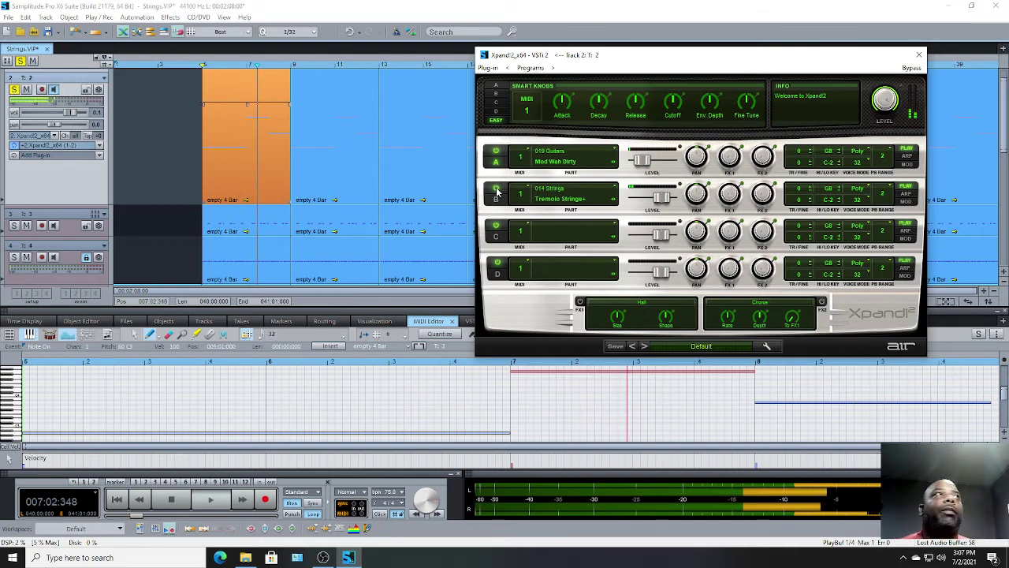
key(space)
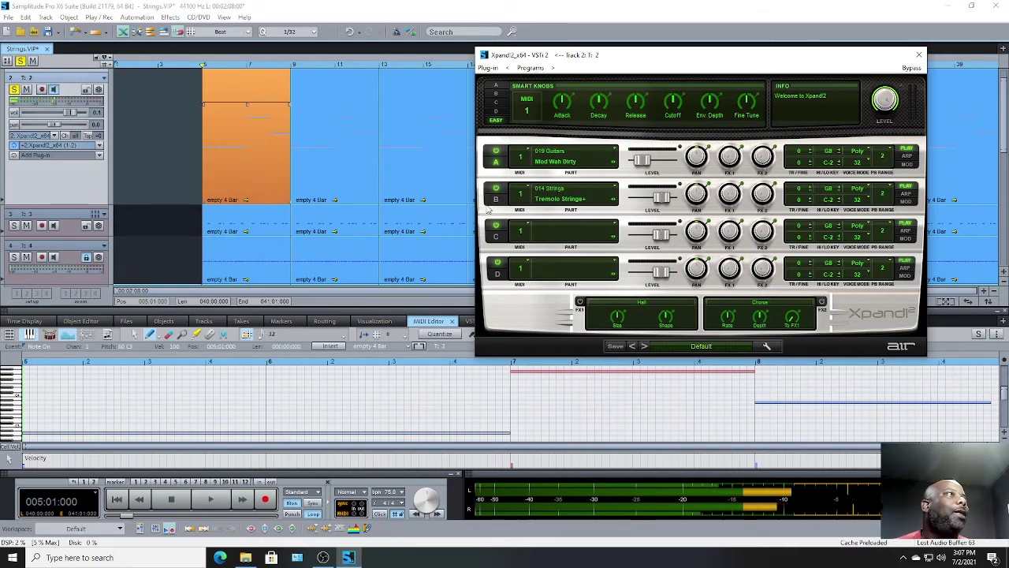
click(38, 181)
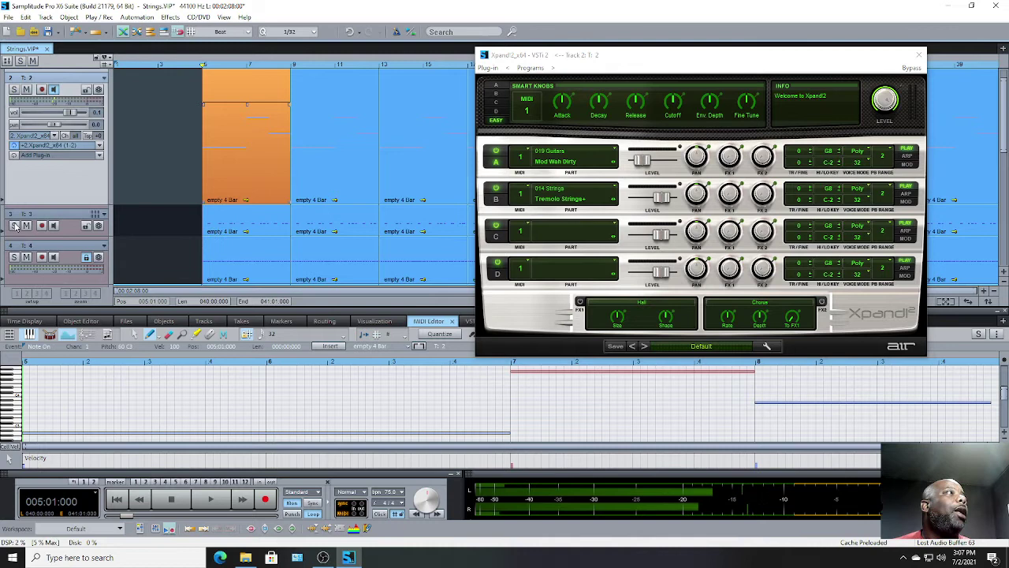
click(262, 239)
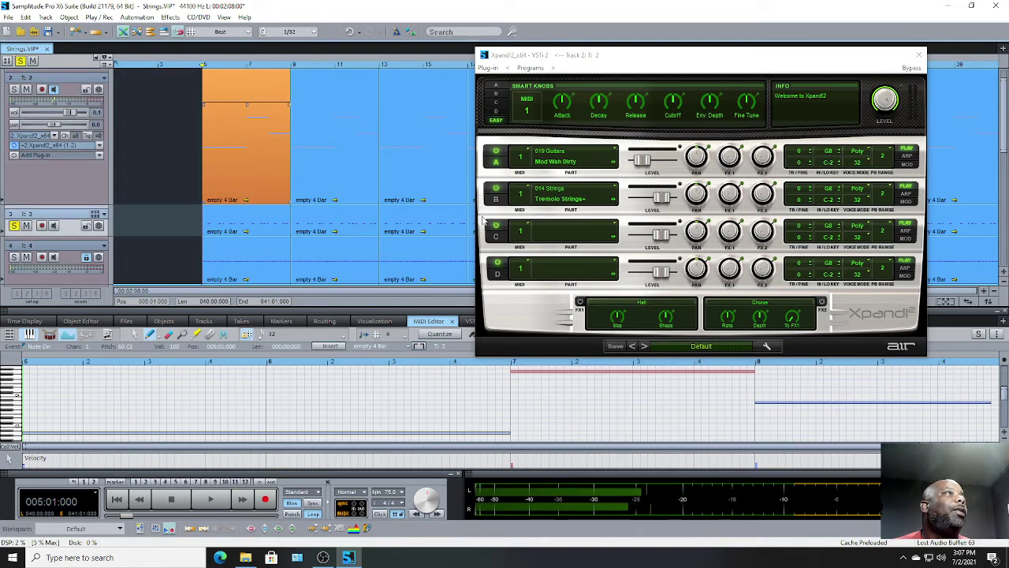
Close Xpand2, shorten track 2, and briefly play the soloed track 3.
click(918, 55)
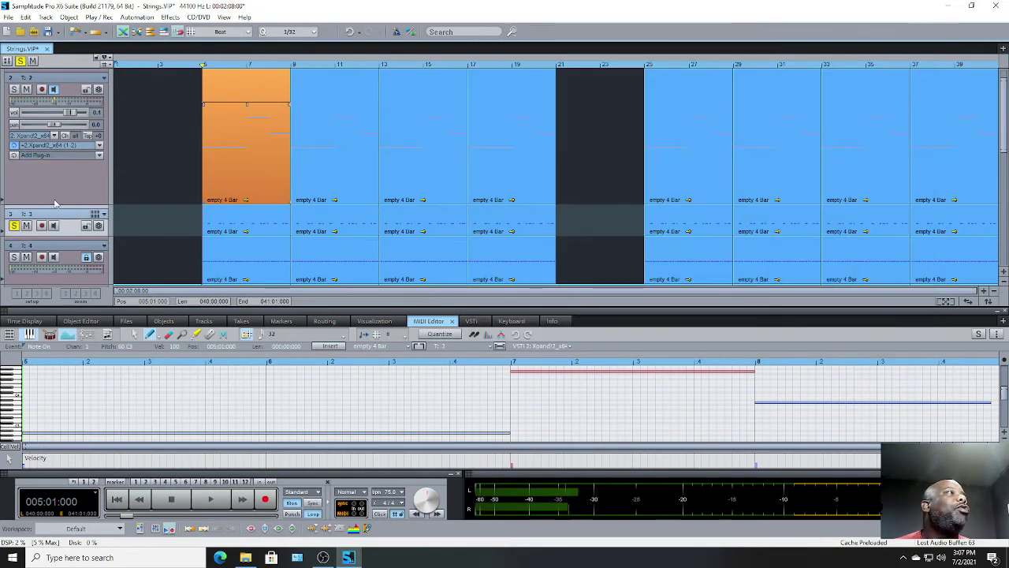
mouse_move(57, 203)
mouse_down()
mouse_move(76, 154)
mouse_move(83, 268)
mouse_up()
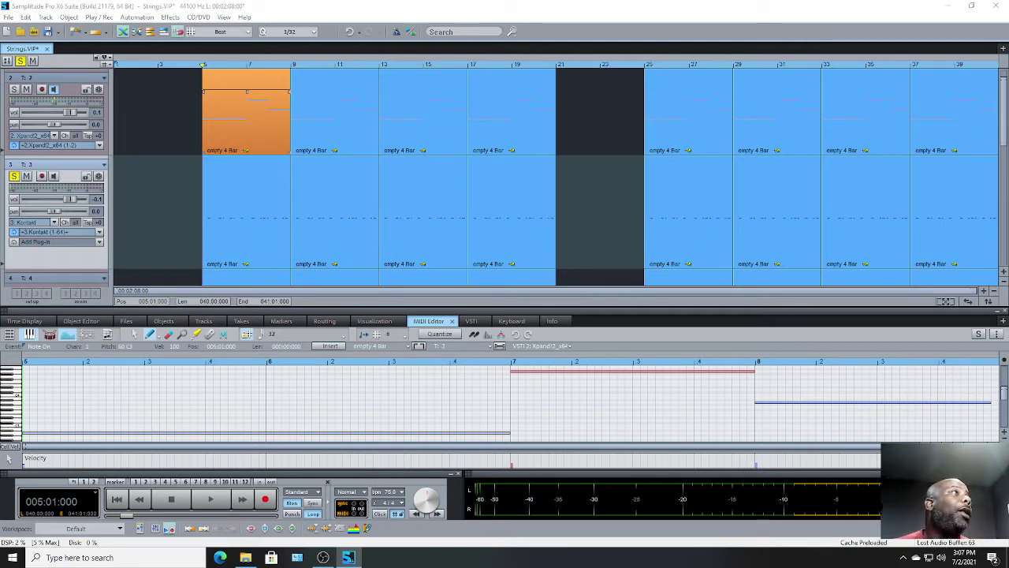
key(space)
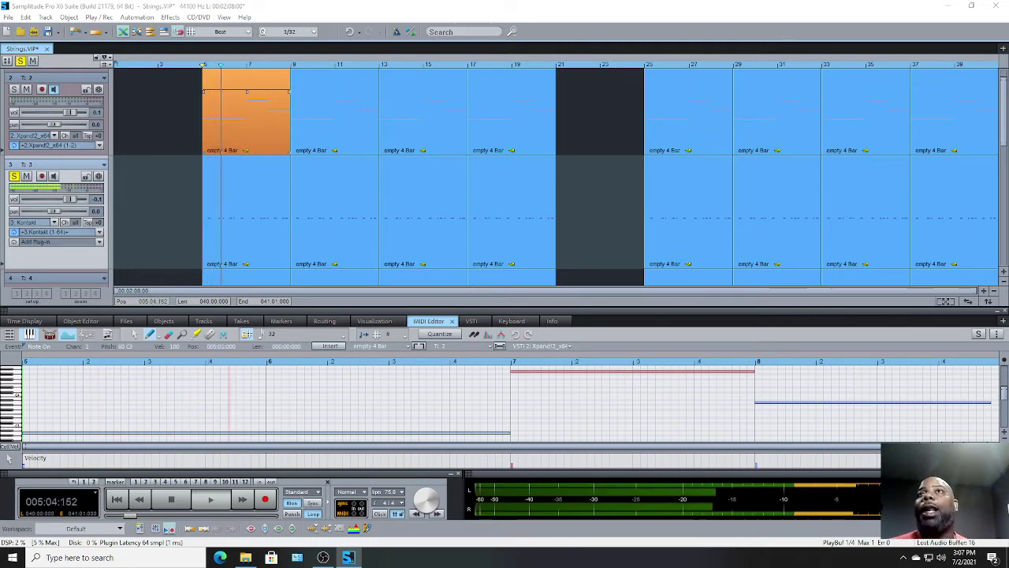
key(space)
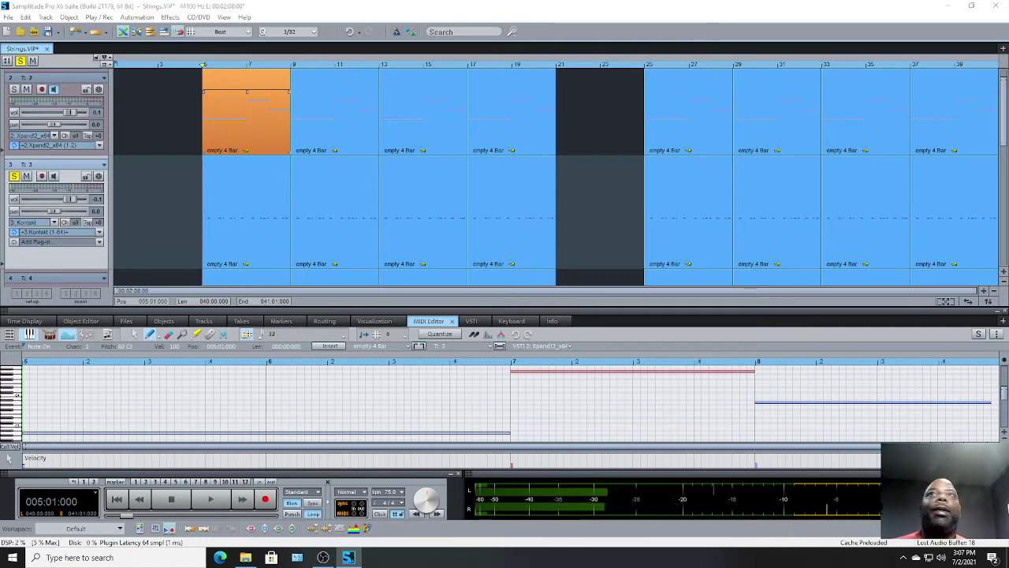
Audition track 3's Kontakt Vocal Morphs sound and show its clip's notes in the MIDI editor.
drag(753, 130, 523, 84)
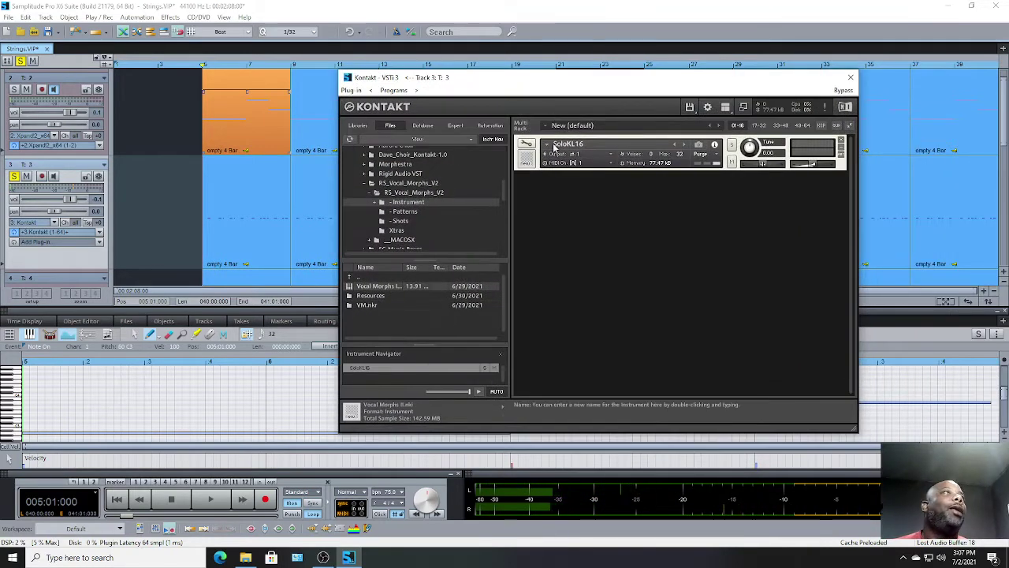
scroll(430, 203, up, 3)
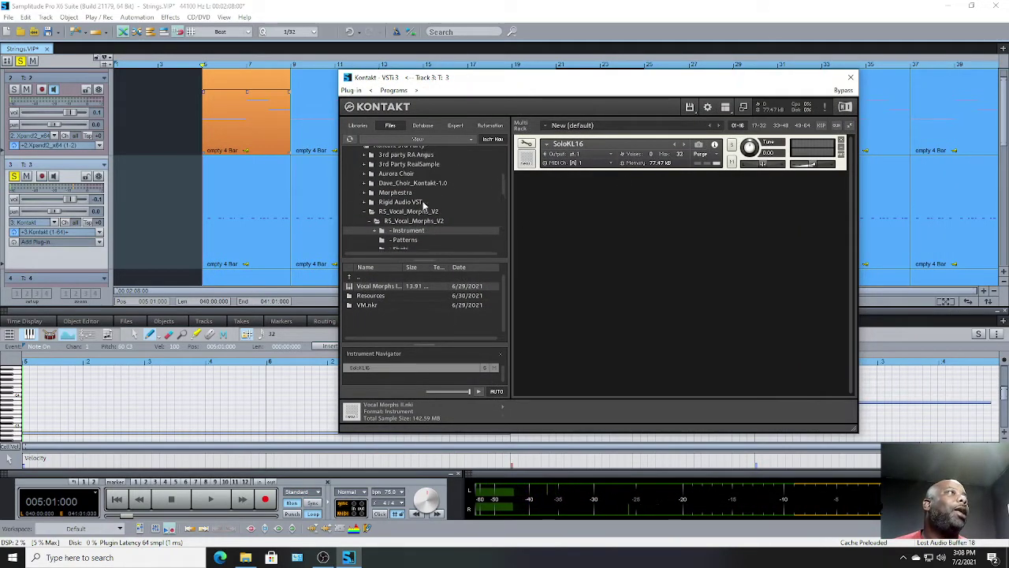
scroll(425, 205, up, 2)
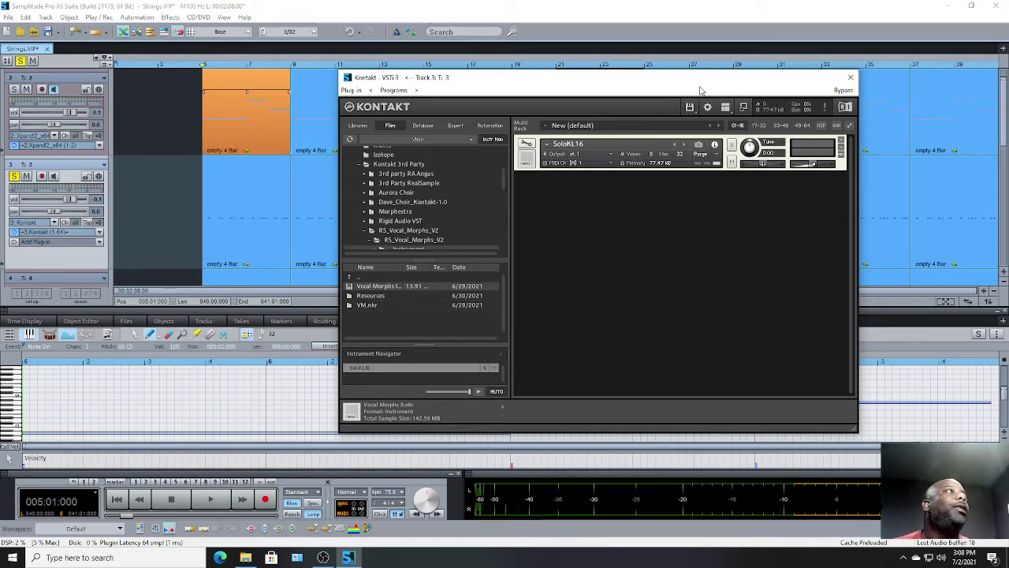
key(space)
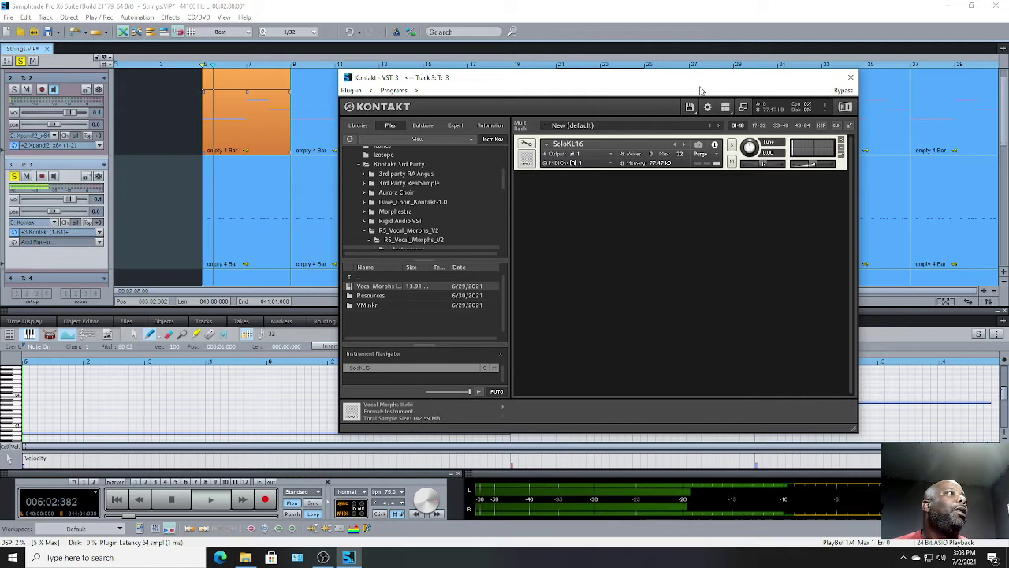
click(284, 181)
mouse_move(562, 79)
mouse_down()
mouse_move(928, 56)
mouse_move(658, 17)
mouse_up()
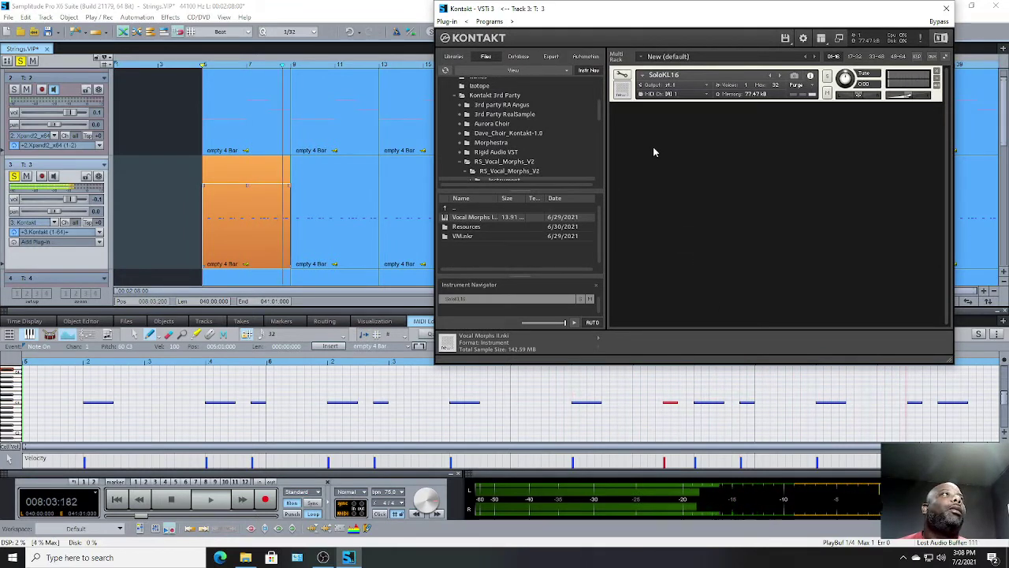
Close track 3's Kontakt window, stop playback, and unsolo track 3.
click(946, 8)
key(space)
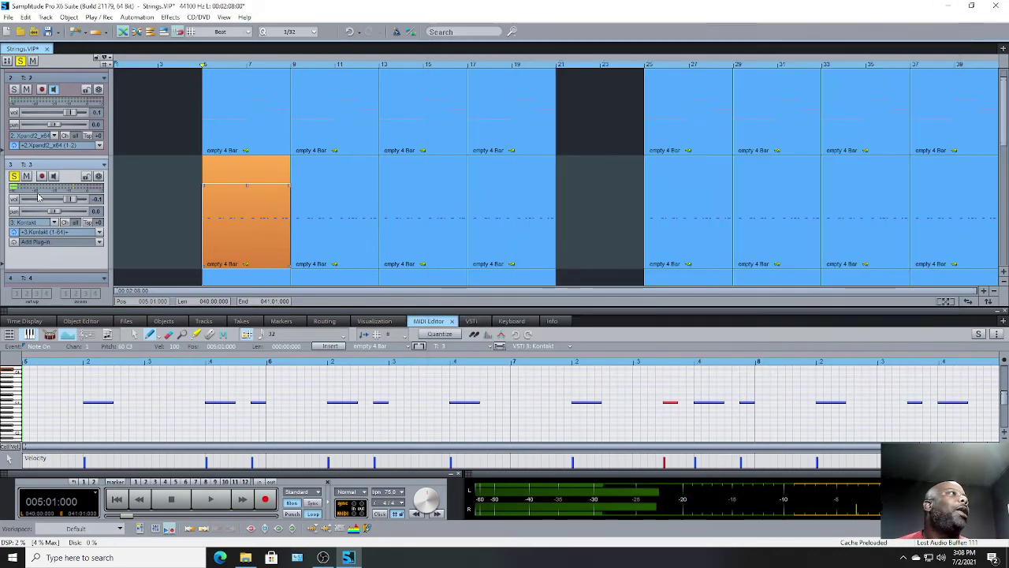
click(15, 177)
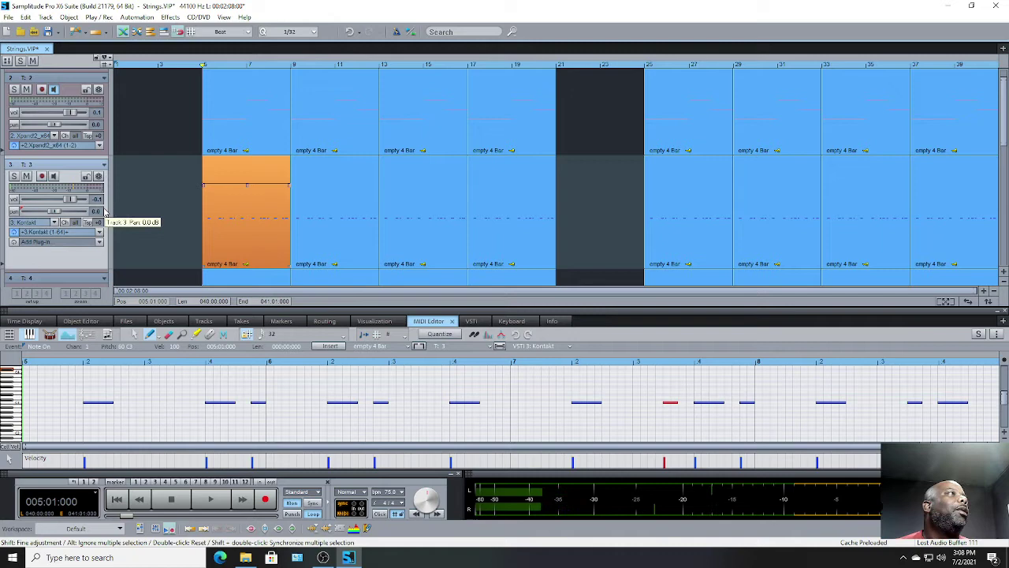
Shorten track 3 and enlarge track 4 to reveal its Kontakt hi-hat plug-in.
scroll(173, 223, down, 1)
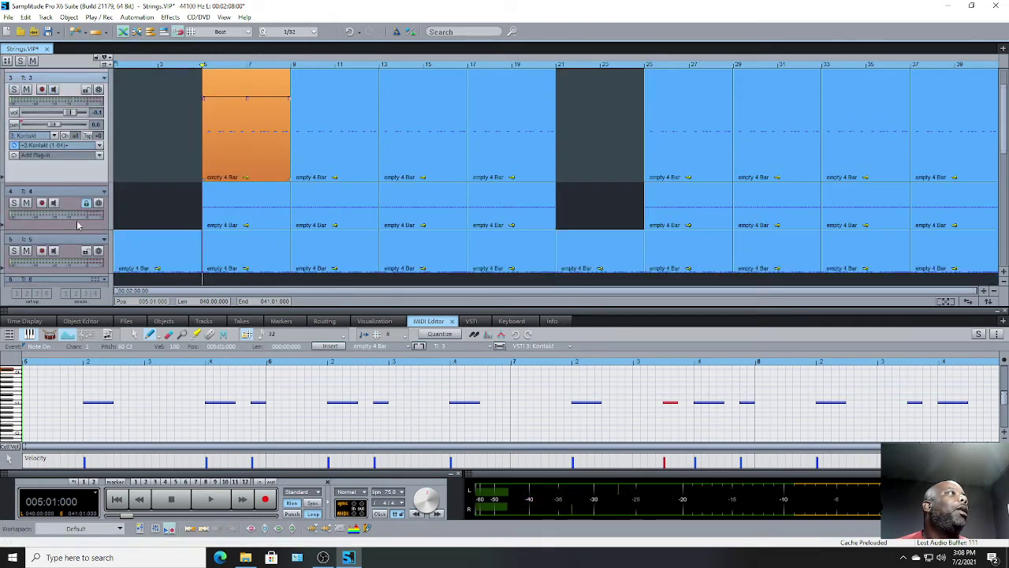
drag(85, 180, 81, 139)
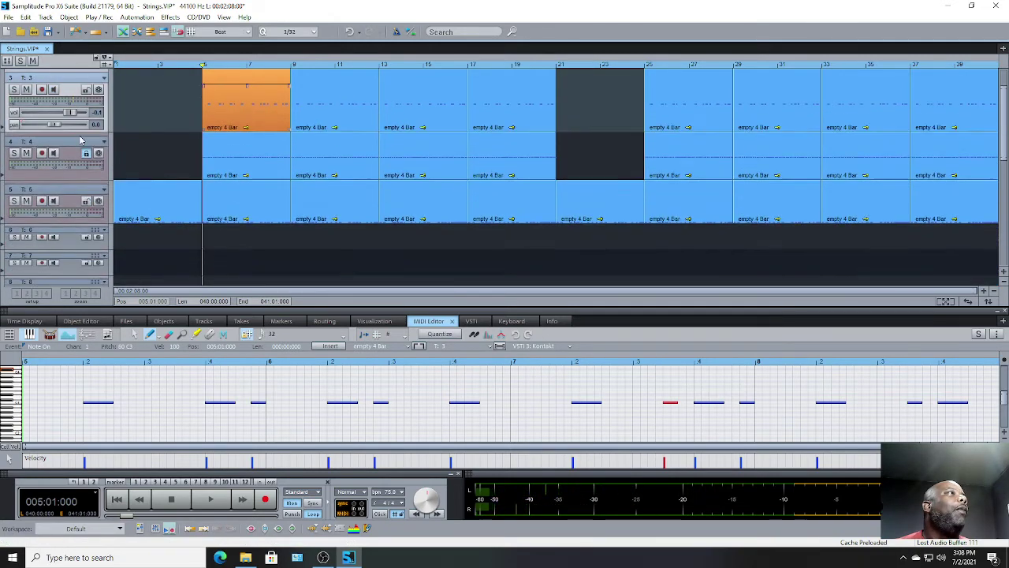
drag(81, 180, 73, 249)
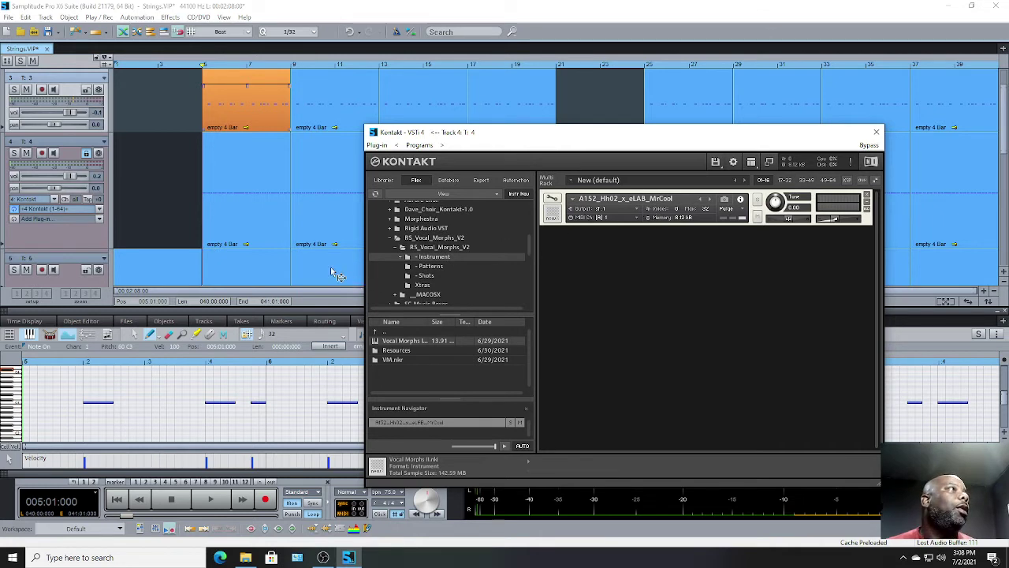
Solo track 4, play its A152 Hh02 hi-hat clip through Kontakt, then stop and close Kontakt.
click(16, 153)
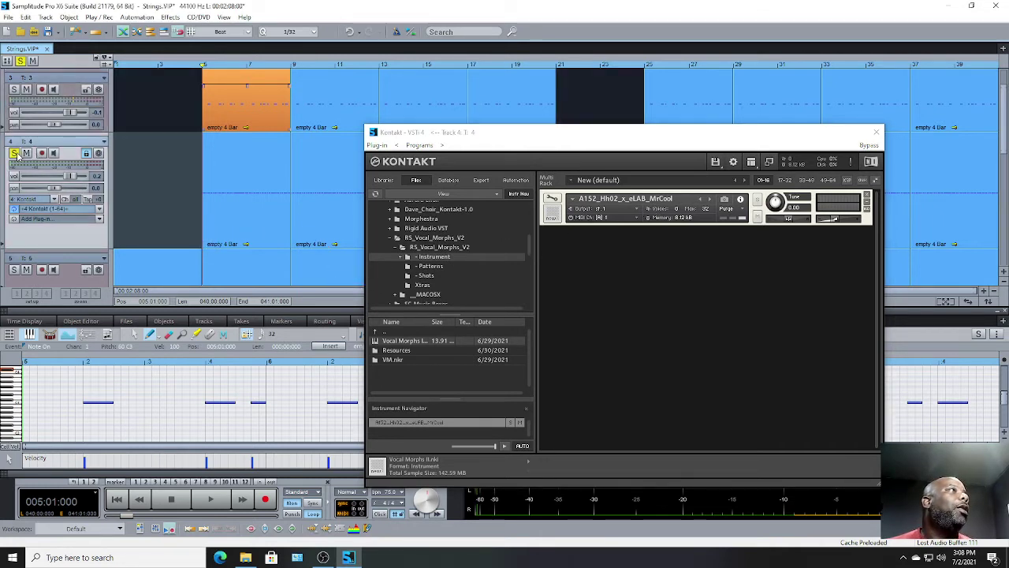
click(225, 177)
key(space)
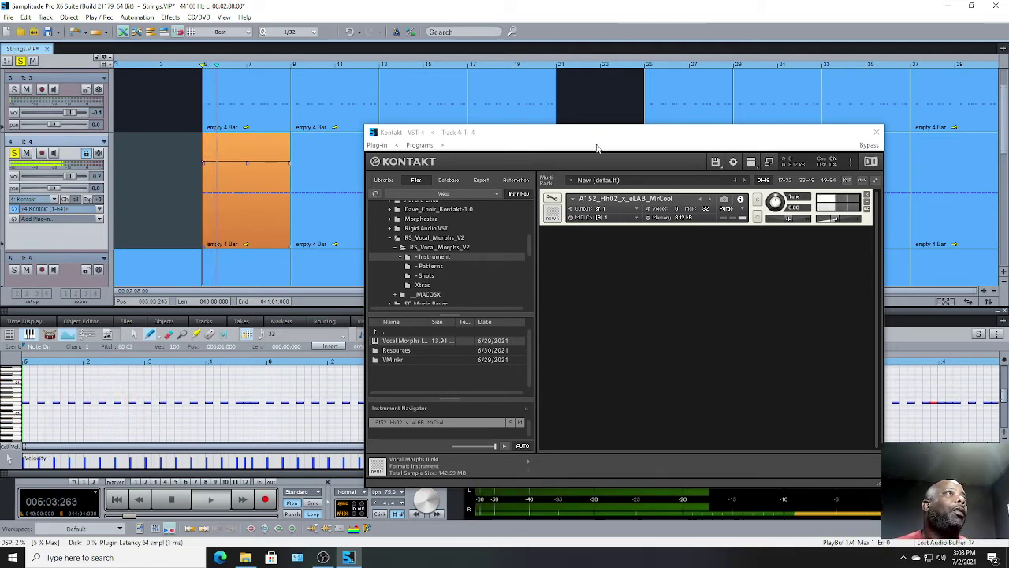
drag(628, 139, 645, 58)
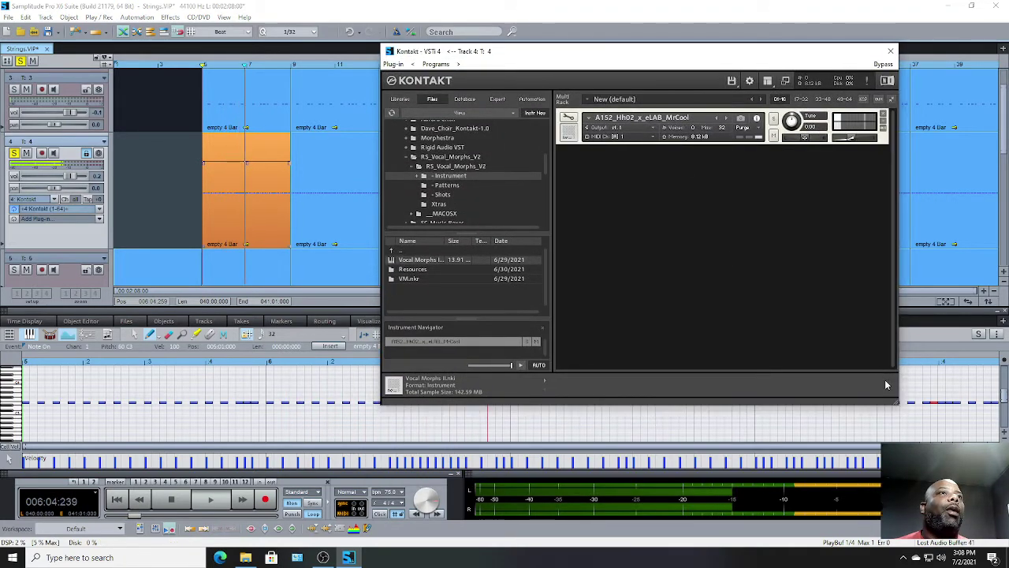
drag(829, 55, 794, 12)
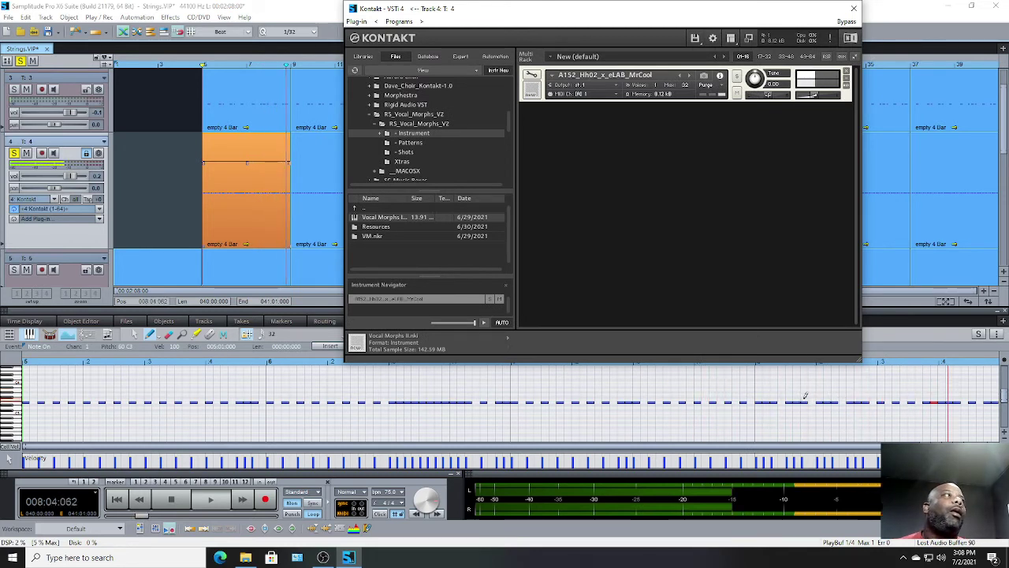
key(space)
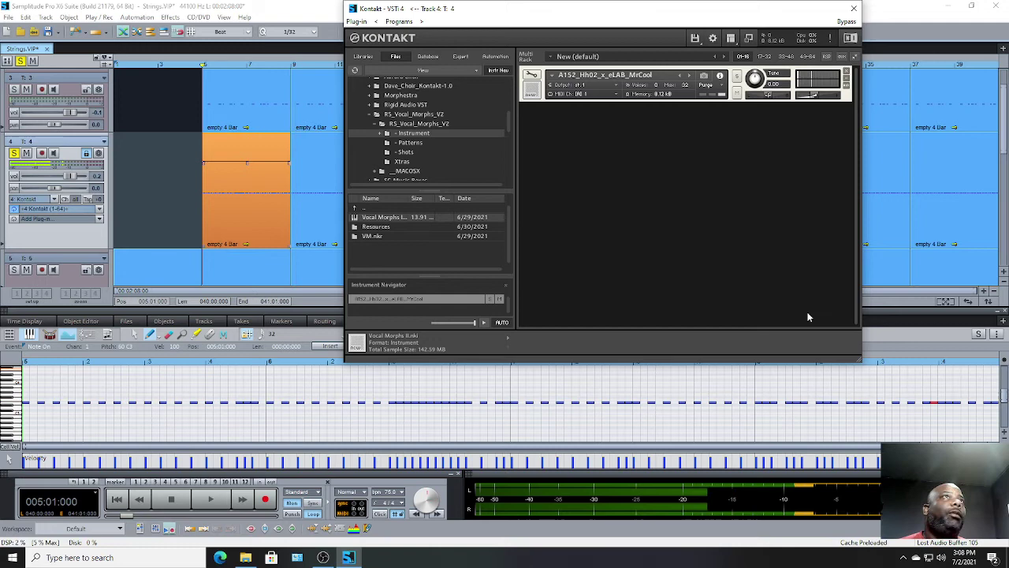
click(853, 8)
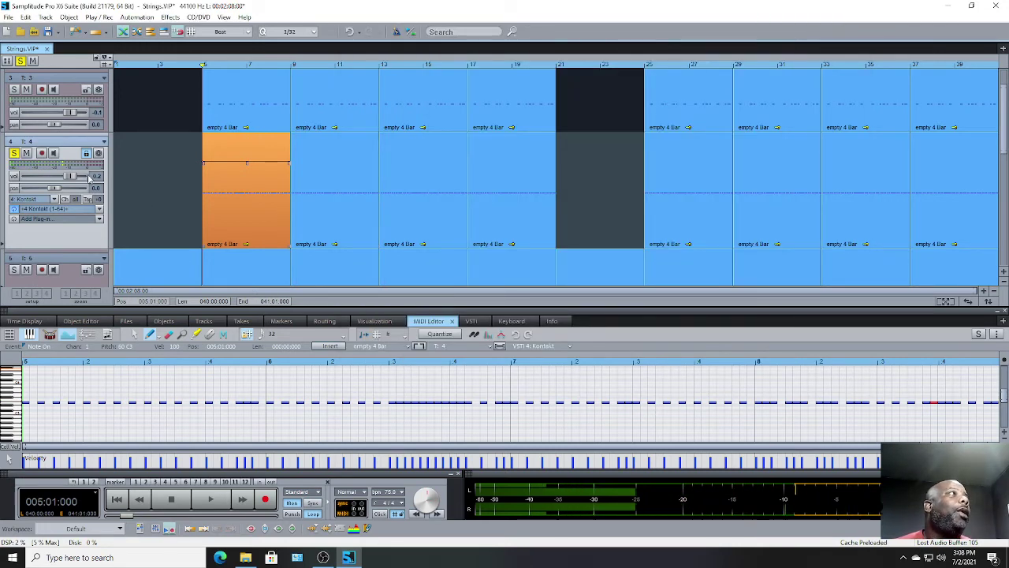
Shrink track 4, enlarge track 5 and open its Battery 4 instrument window.
scroll(177, 170, down, 2)
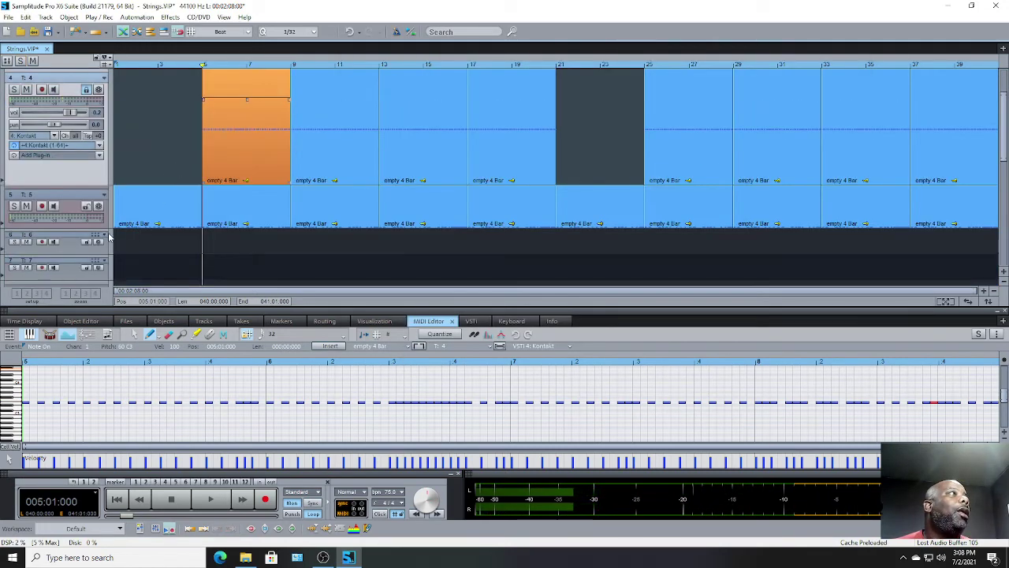
drag(76, 184, 78, 115)
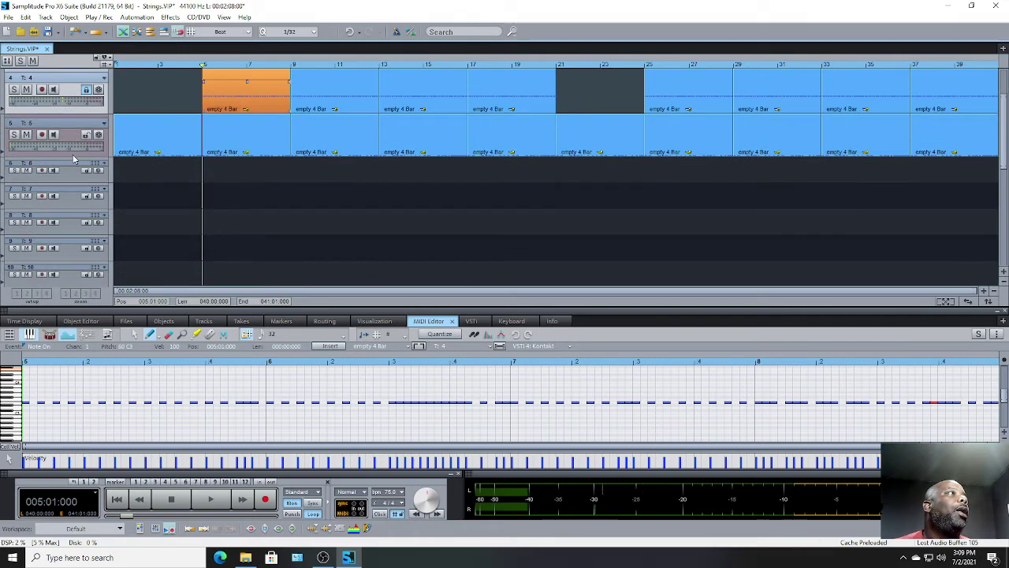
drag(73, 158, 72, 227)
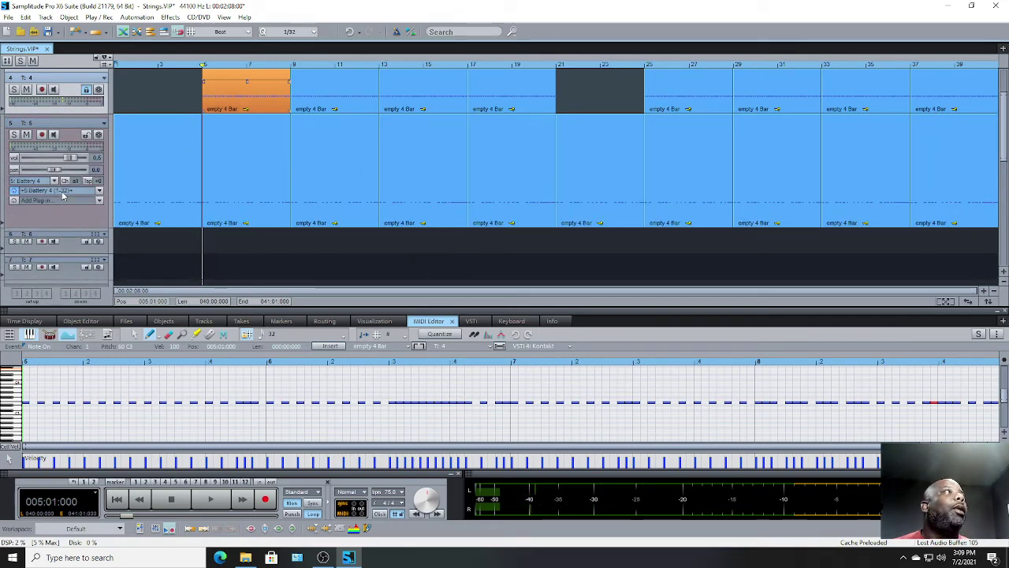
click(39, 190)
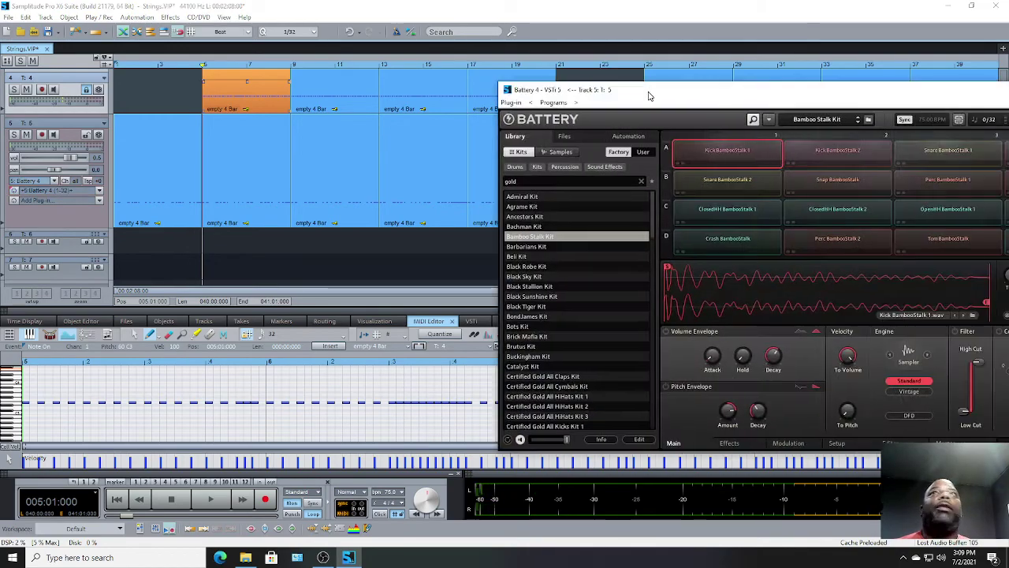
mouse_move(645, 95)
mouse_down()
mouse_move(461, 35)
mouse_move(556, 23)
mouse_up()
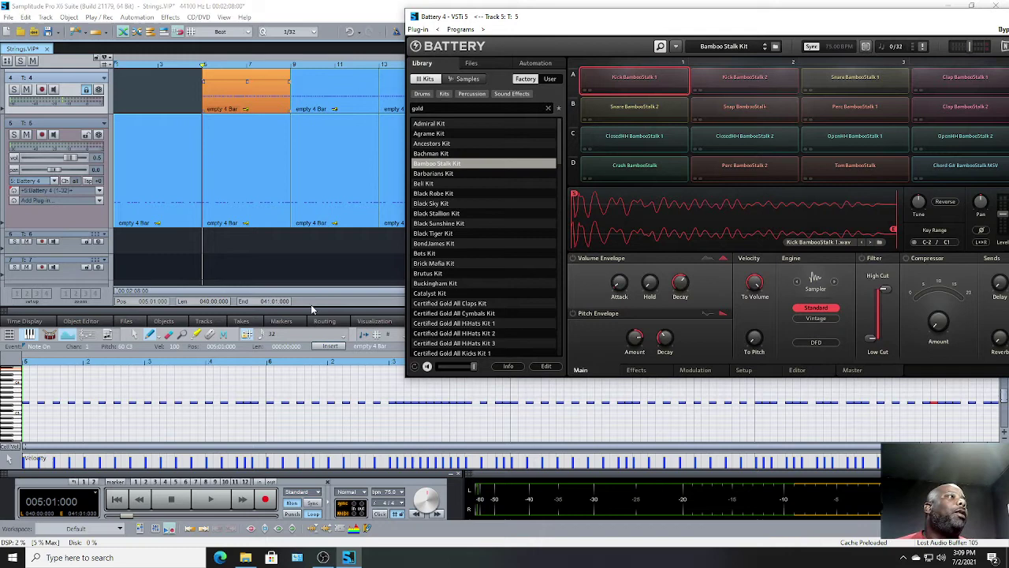
Select track 5's first drum clip and briefly play the project.
click(168, 156)
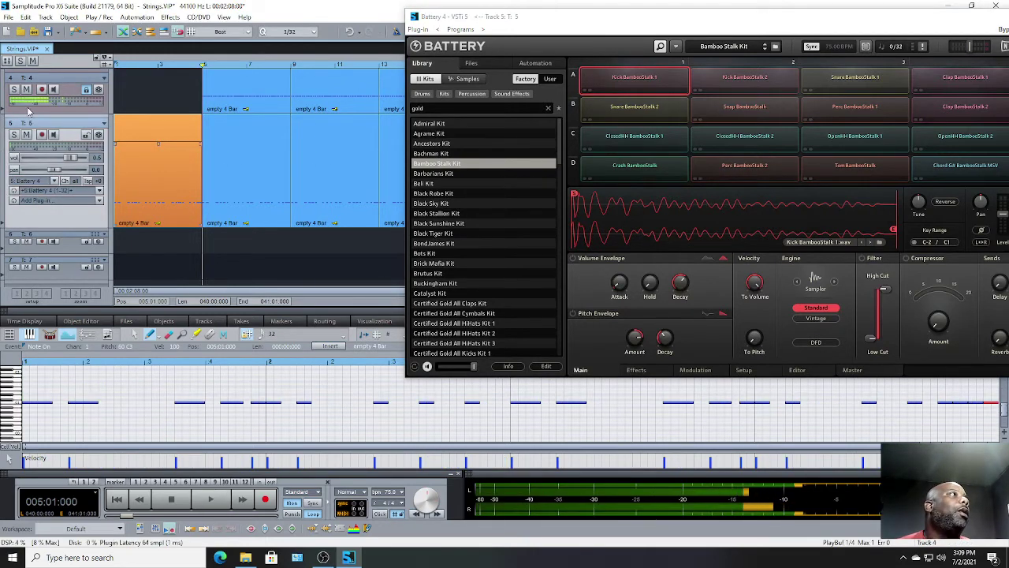
click(13, 132)
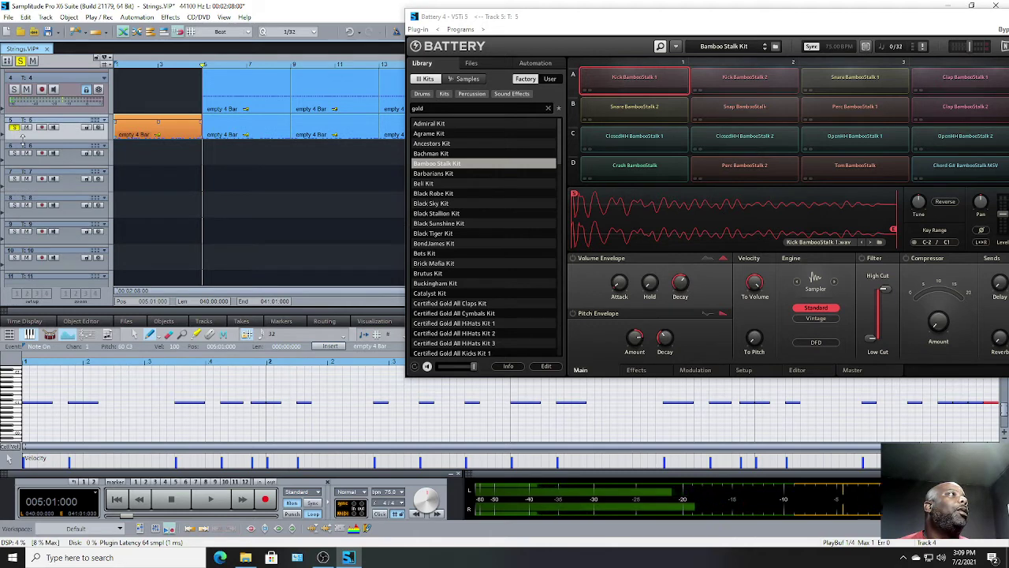
click(22, 136)
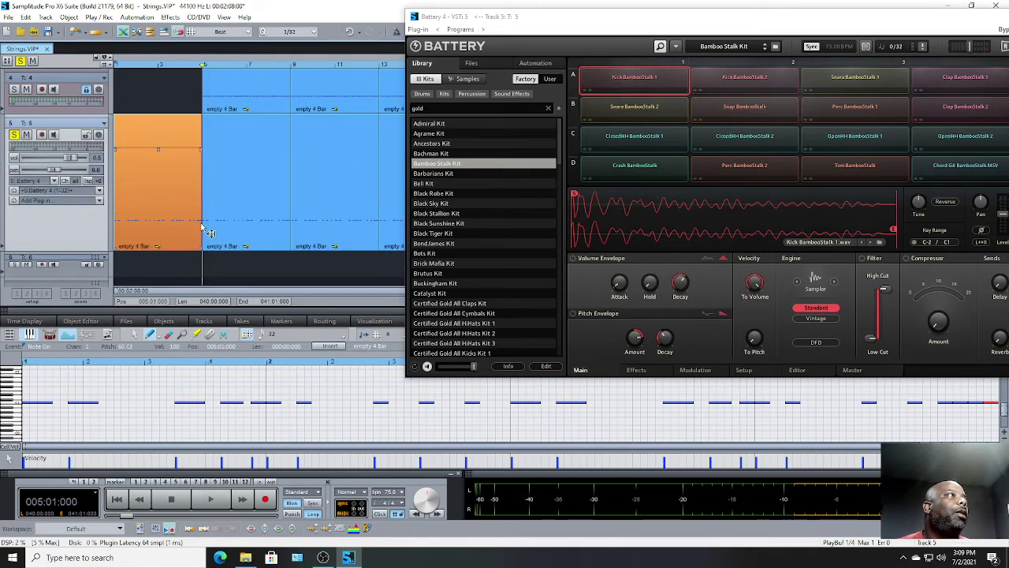
key(space)
key(space)
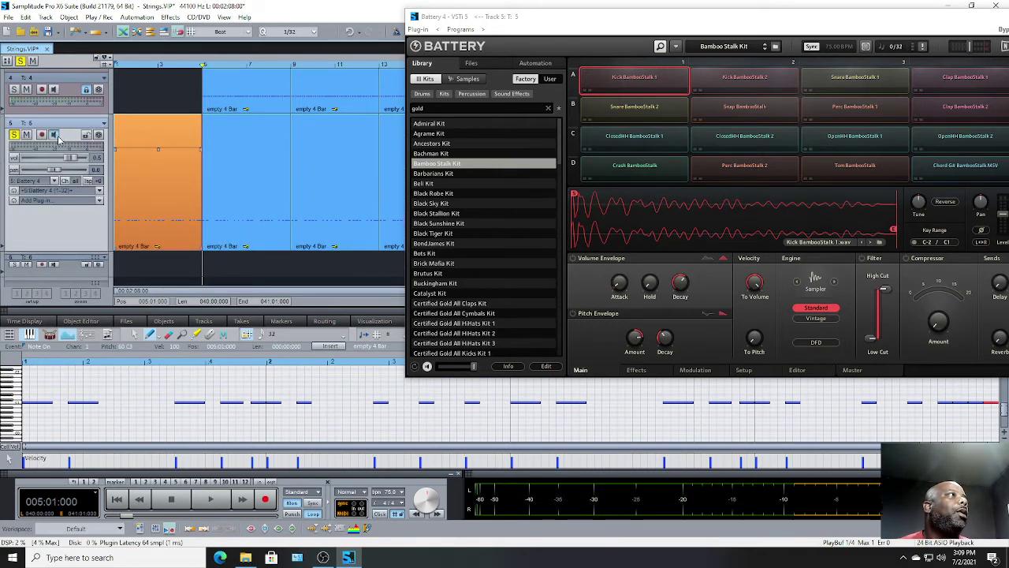
key(space)
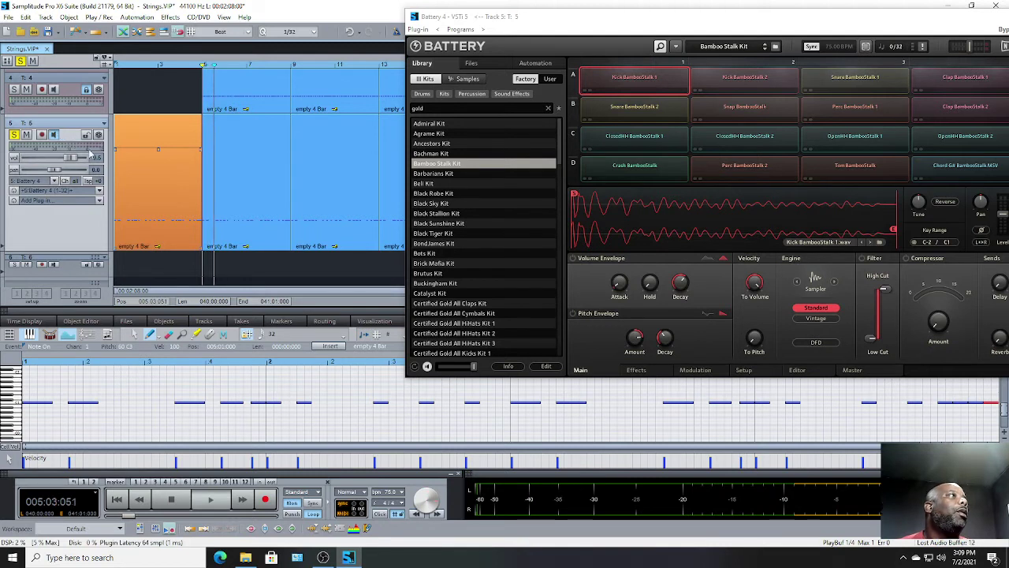
key(space)
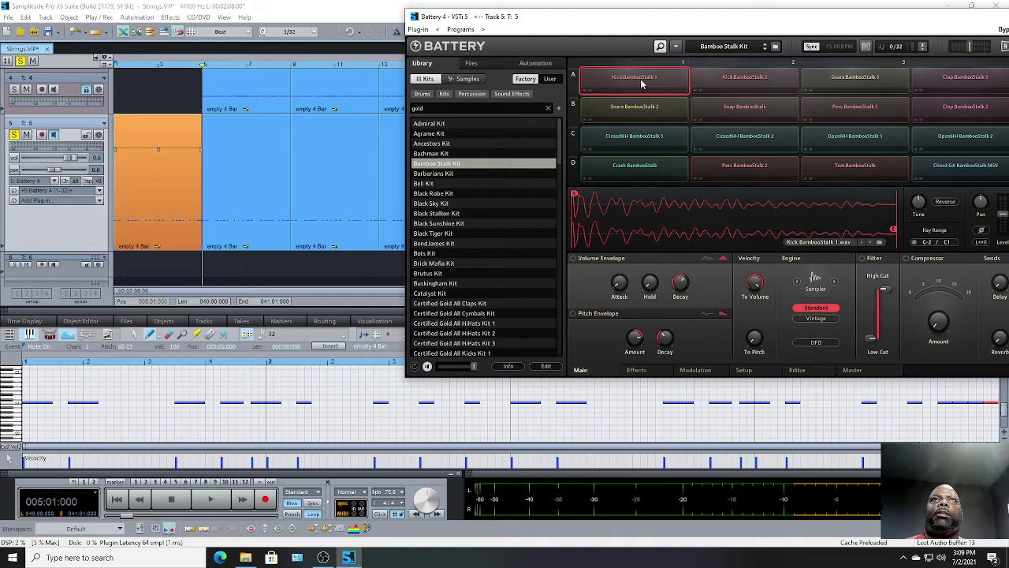
Solo track 5 and play the drums alone from the start position.
click(29, 76)
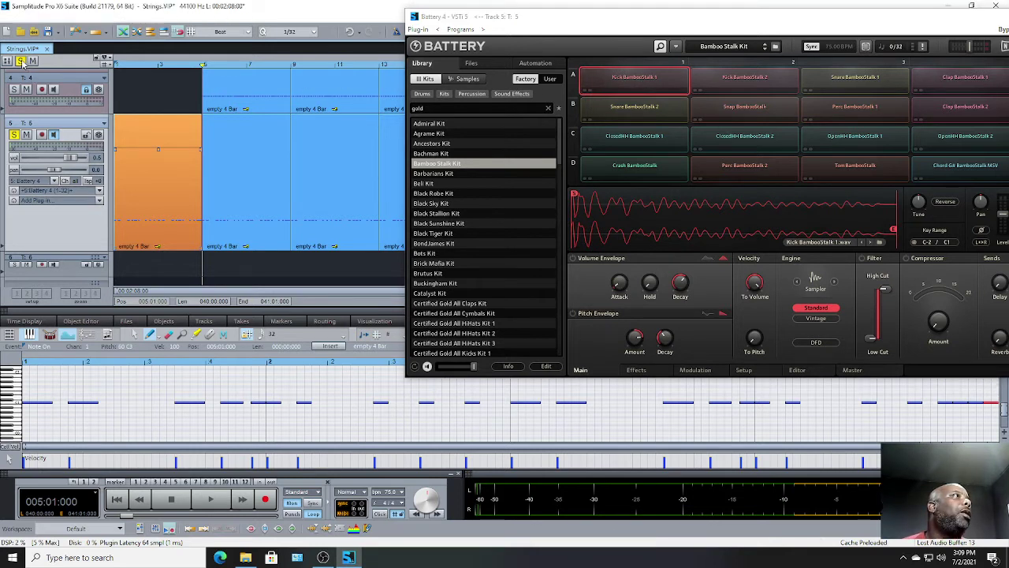
click(13, 135)
key(space)
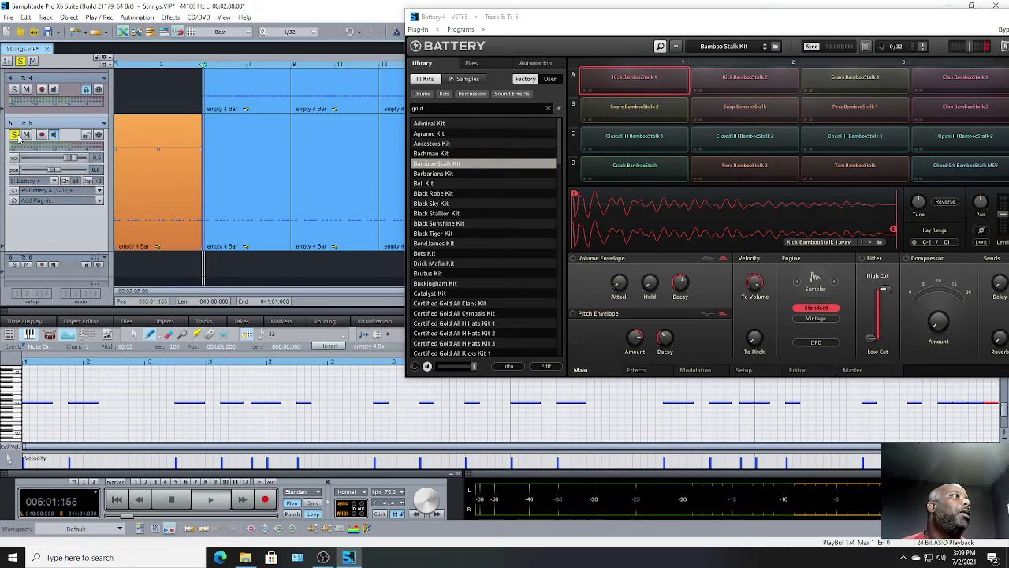
key(space)
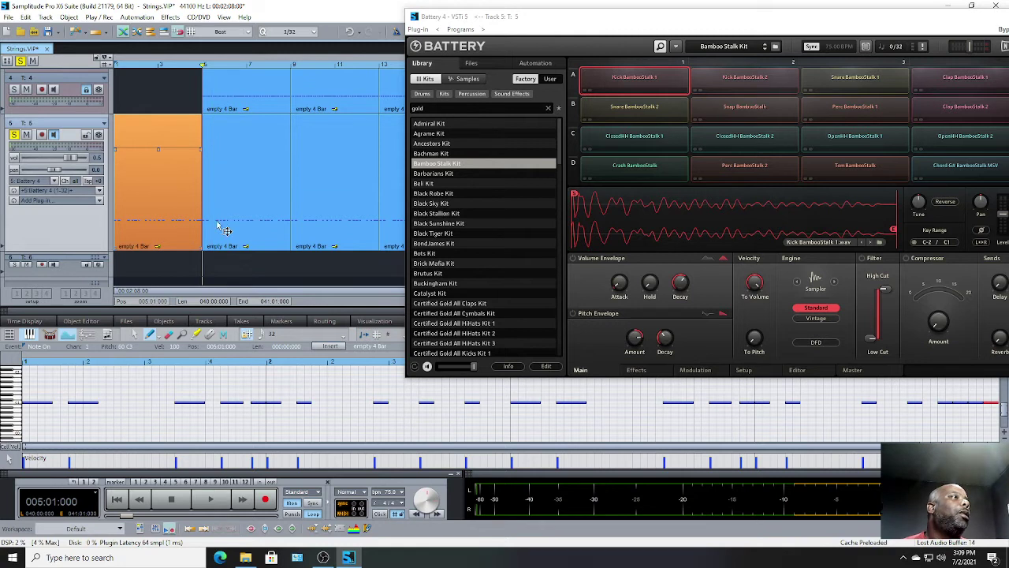
key(space)
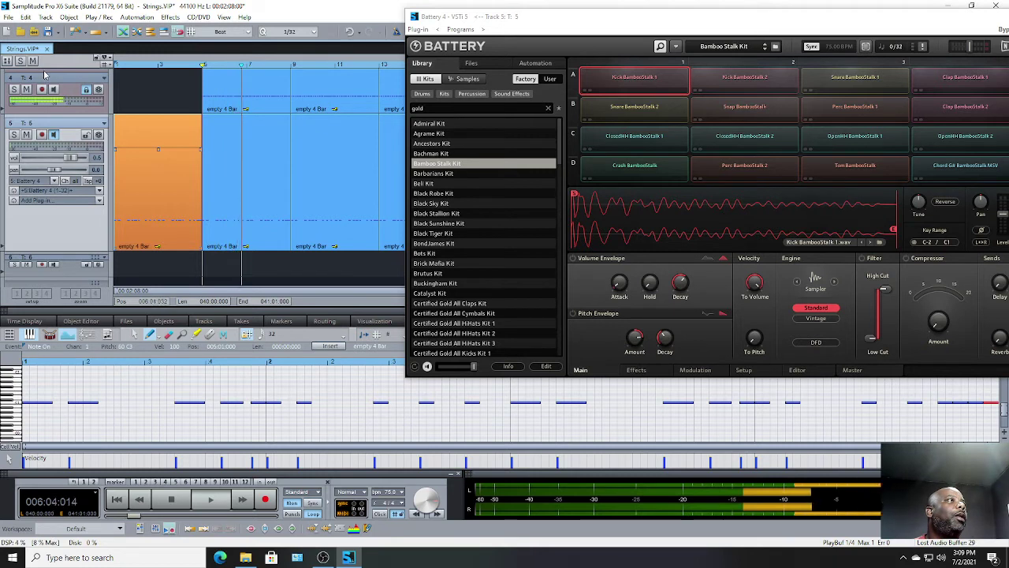
key(space)
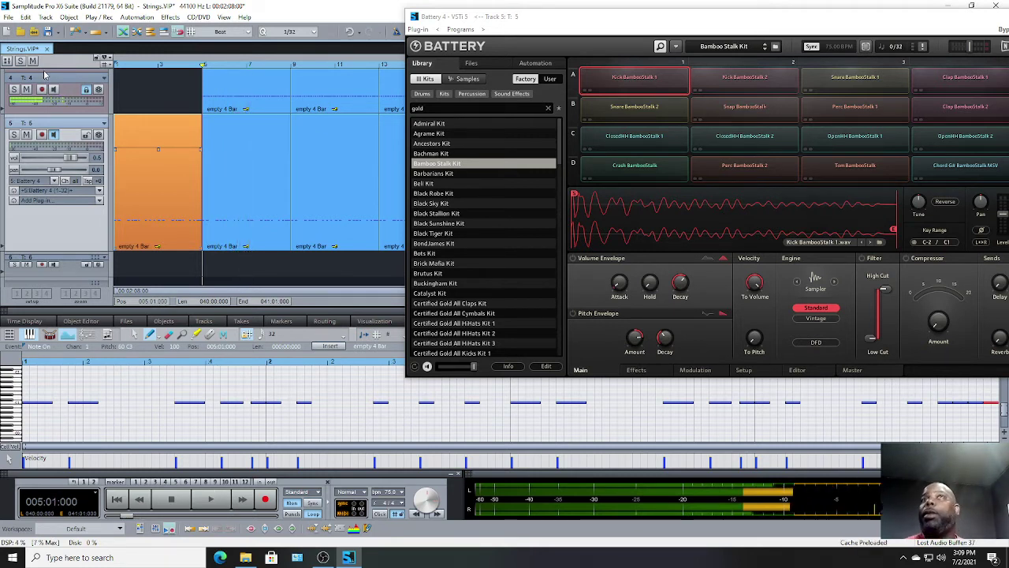
Audition the Kick BambooStalk 1 sample, then play the drum part from the project start.
click(640, 86)
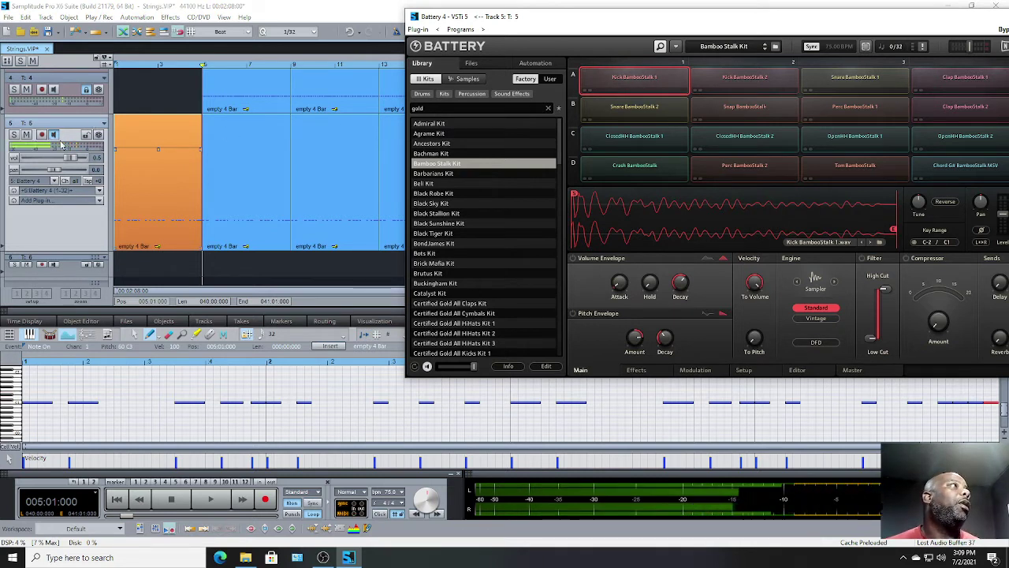
click(62, 144)
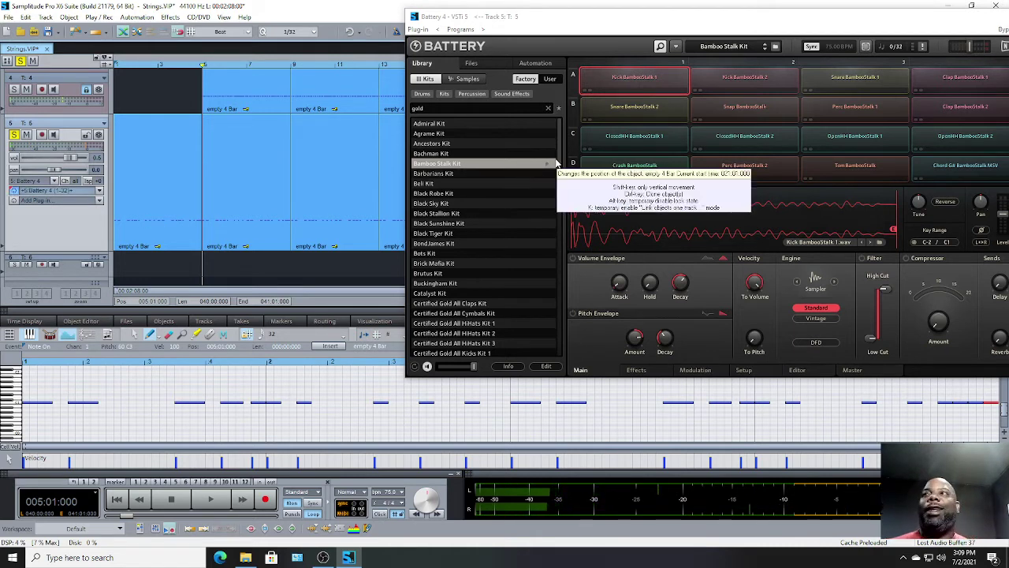
key(space)
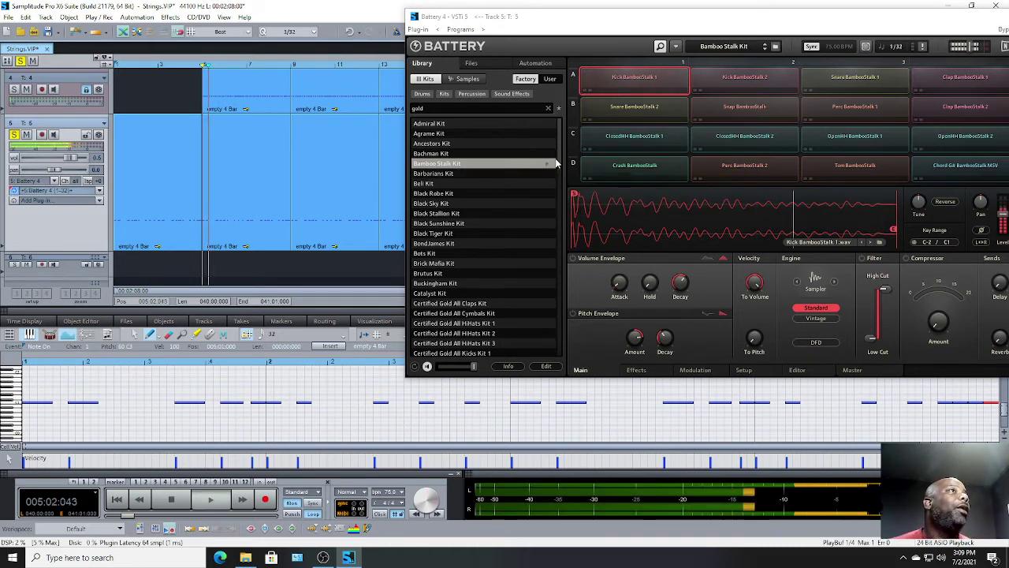
key(space)
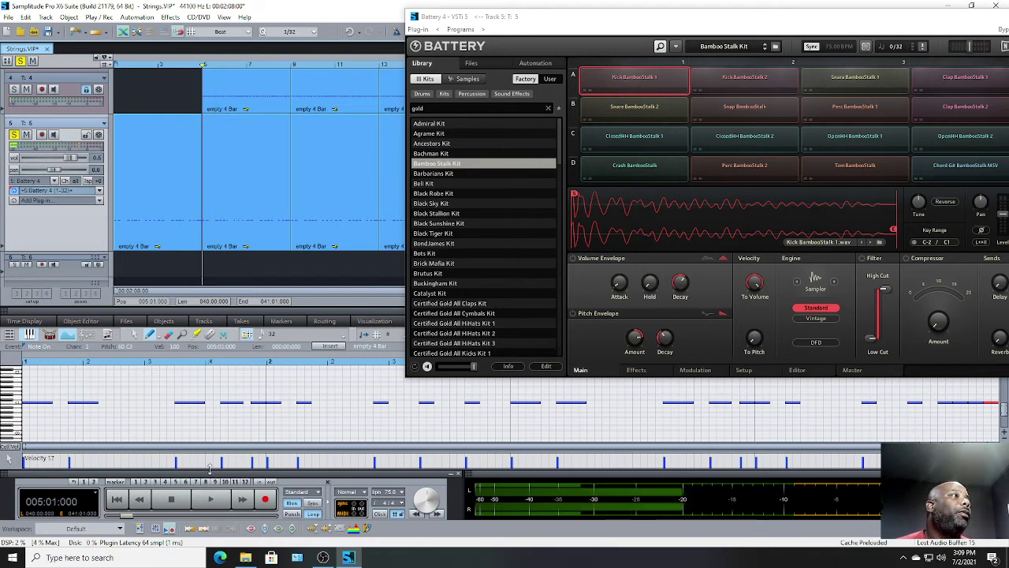
click(118, 499)
click(145, 179)
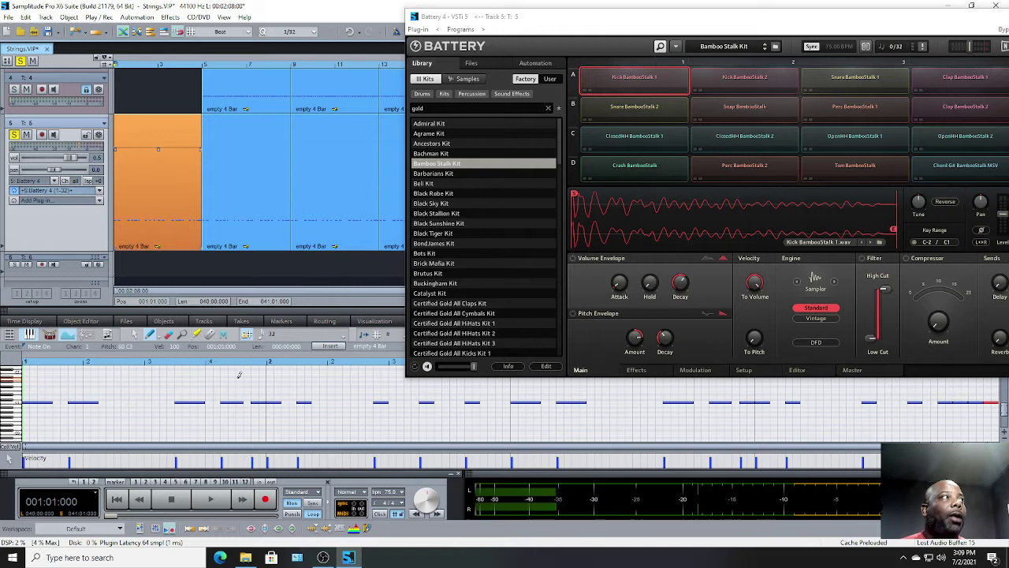
key(space)
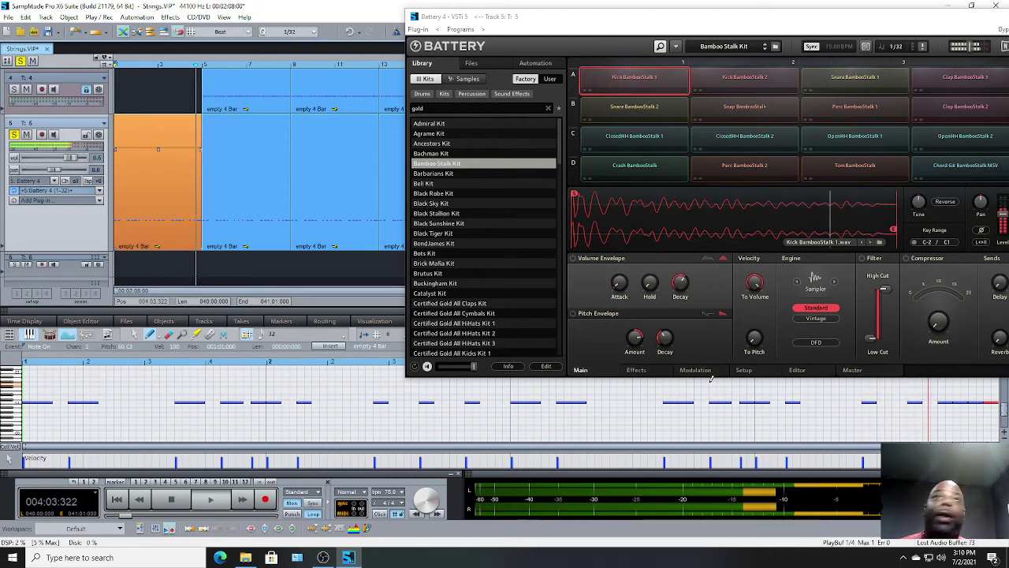
key(space)
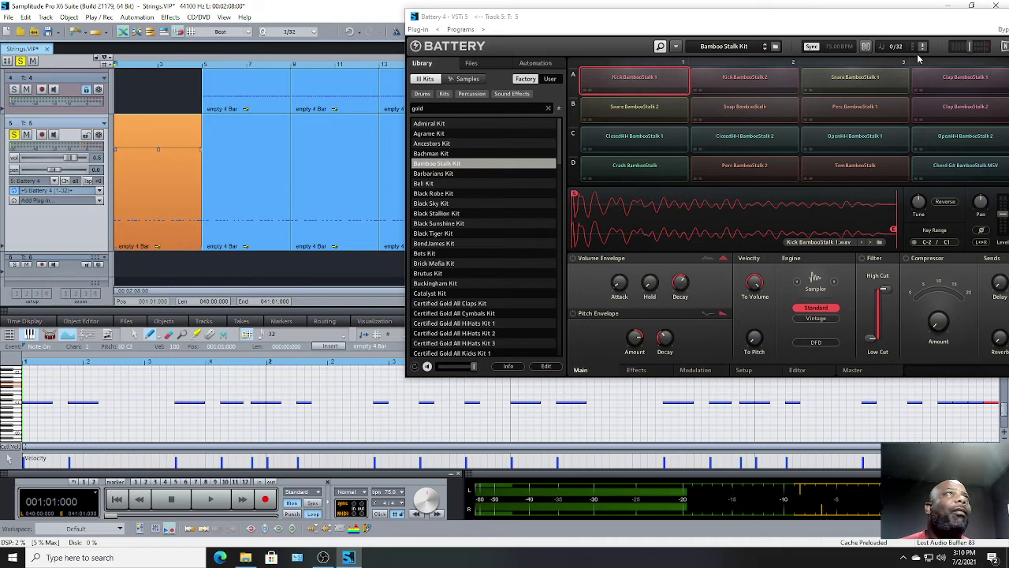
drag(991, 17, 854, 24)
Close Battery, unsolo track 5, play the full project and show track 1's Kontakt C3 Blues patch.
click(879, 16)
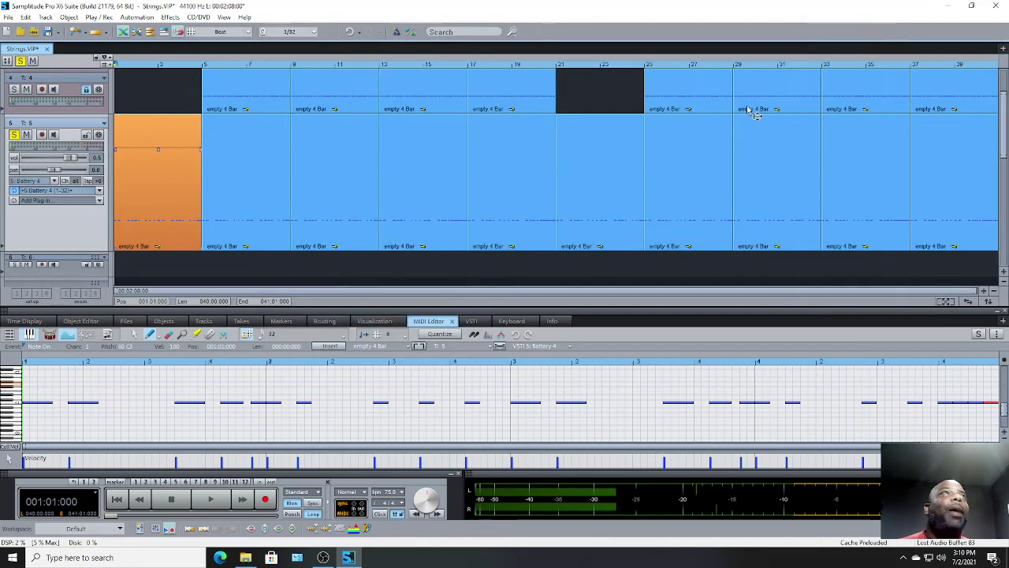
click(15, 135)
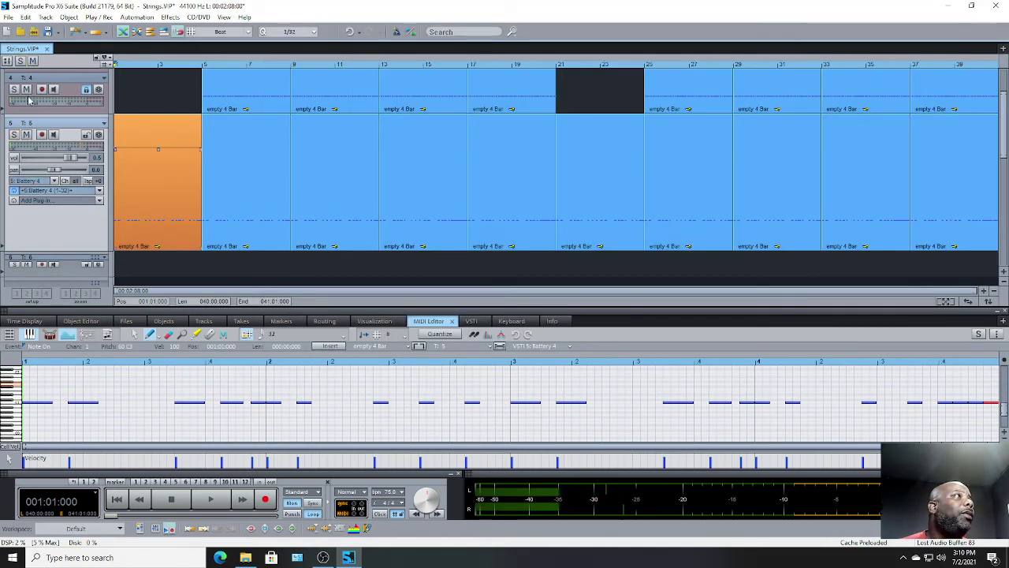
scroll(69, 139, up, 5)
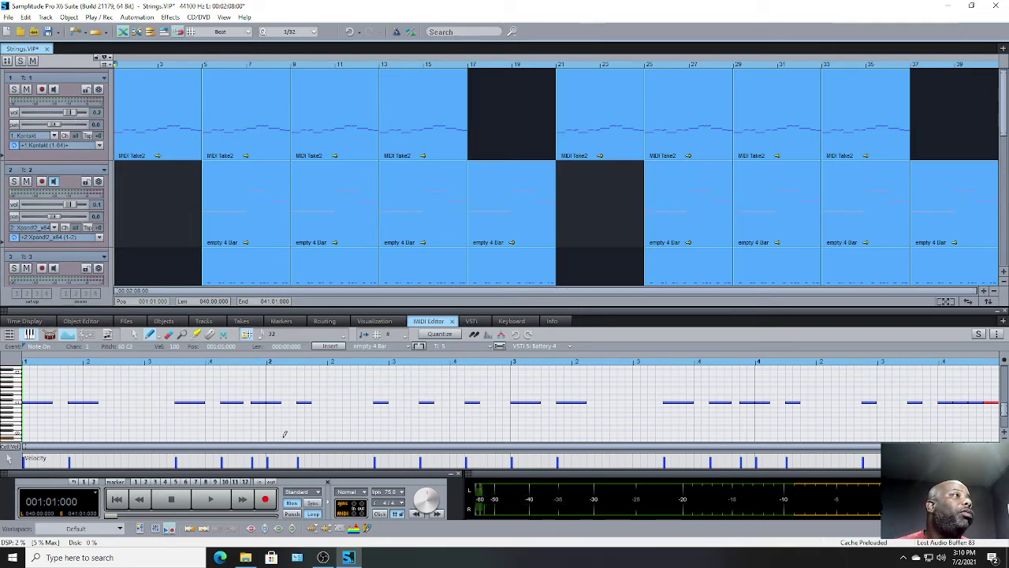
click(215, 500)
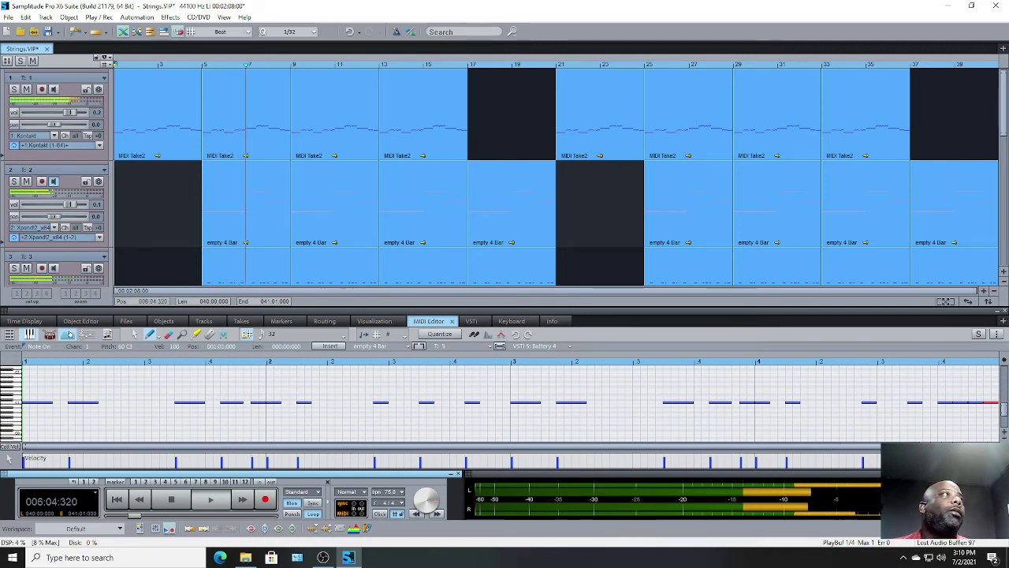
click(36, 145)
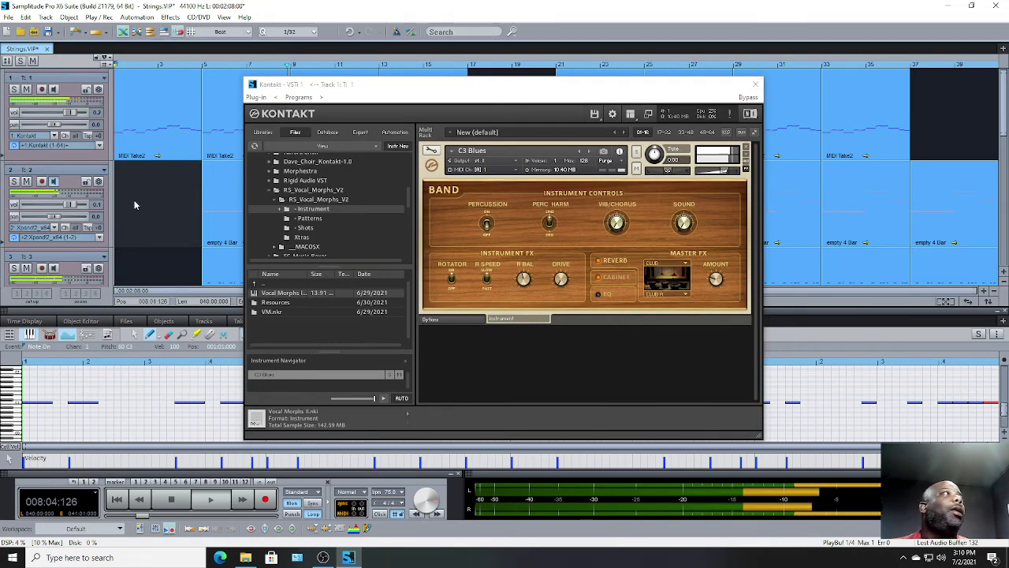
Open track 2's Xpand!2 and track 3's Kontakt instrument windows.
click(68, 238)
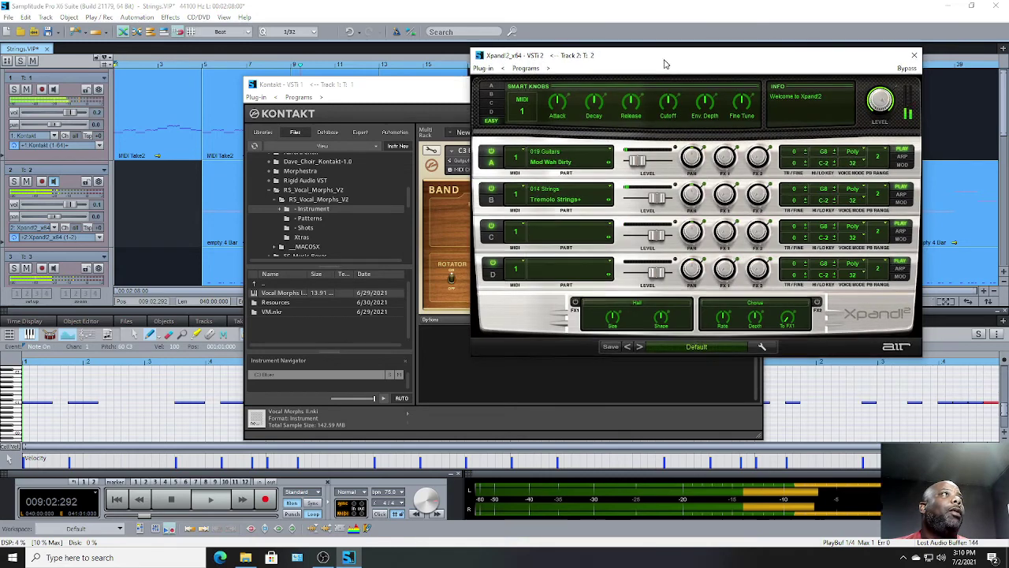
drag(670, 60, 503, 131)
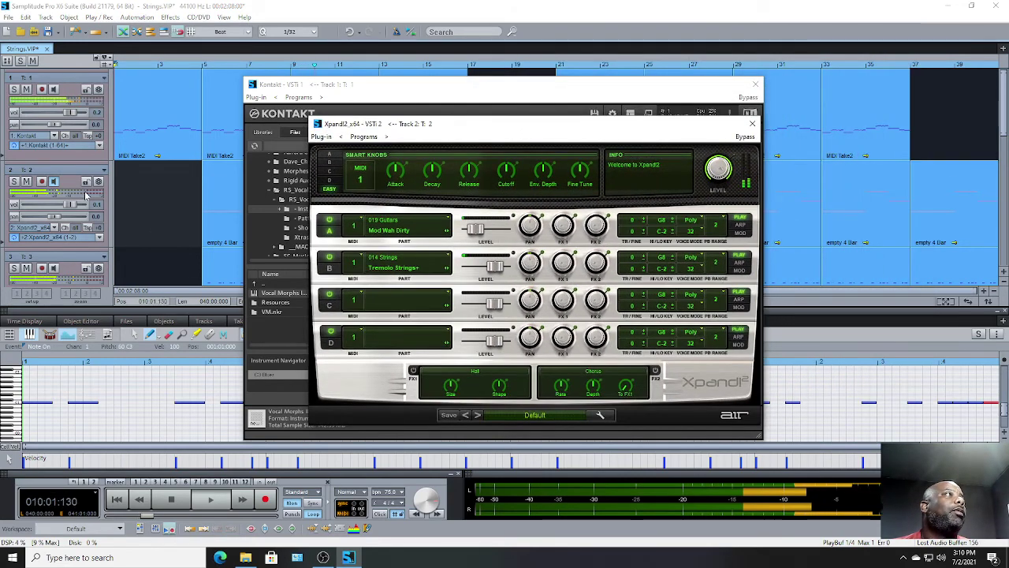
scroll(88, 168, down, 1)
scroll(83, 174, down, 1)
scroll(78, 181, down, 1)
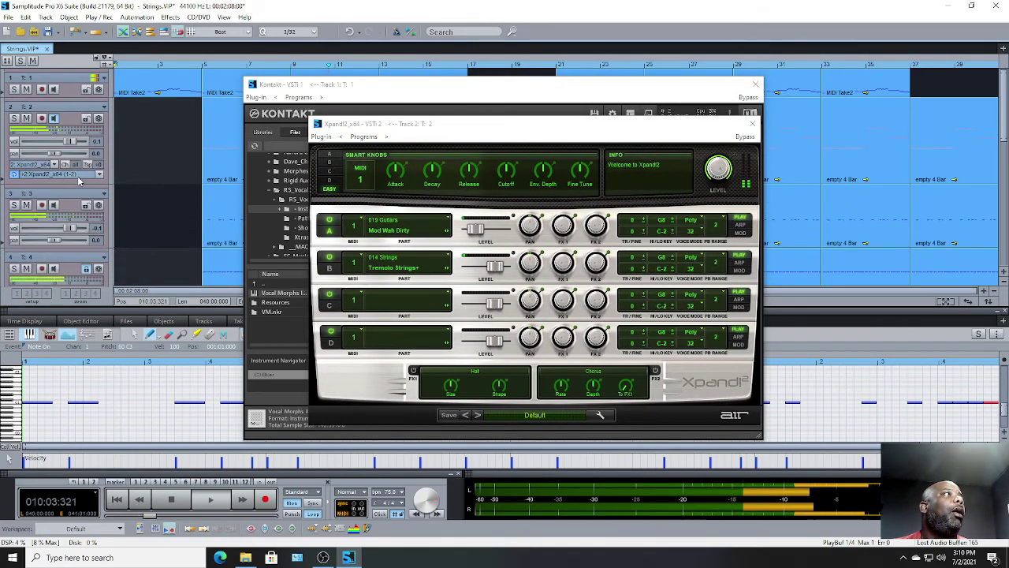
click(79, 191)
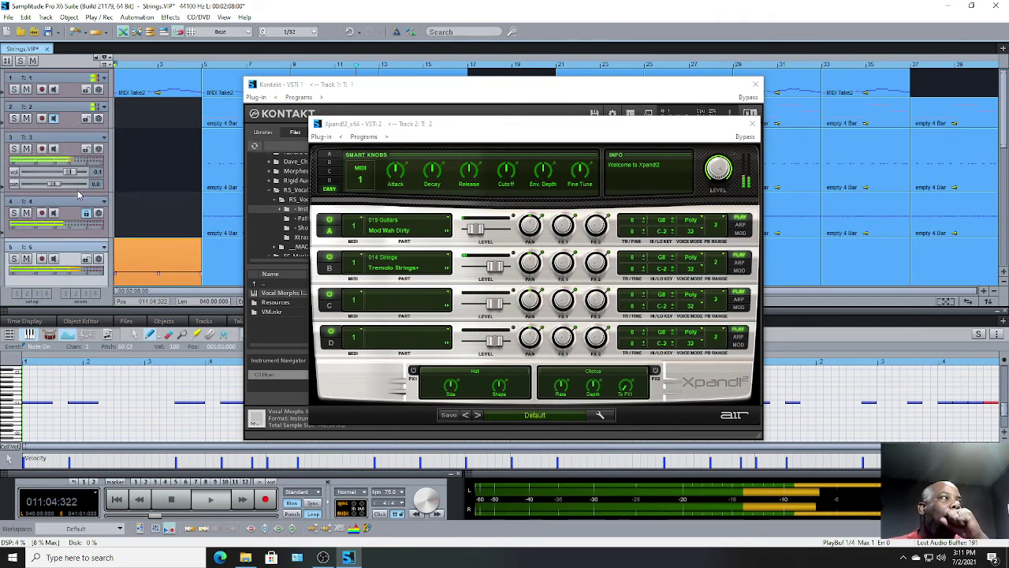
drag(75, 192, 77, 254)
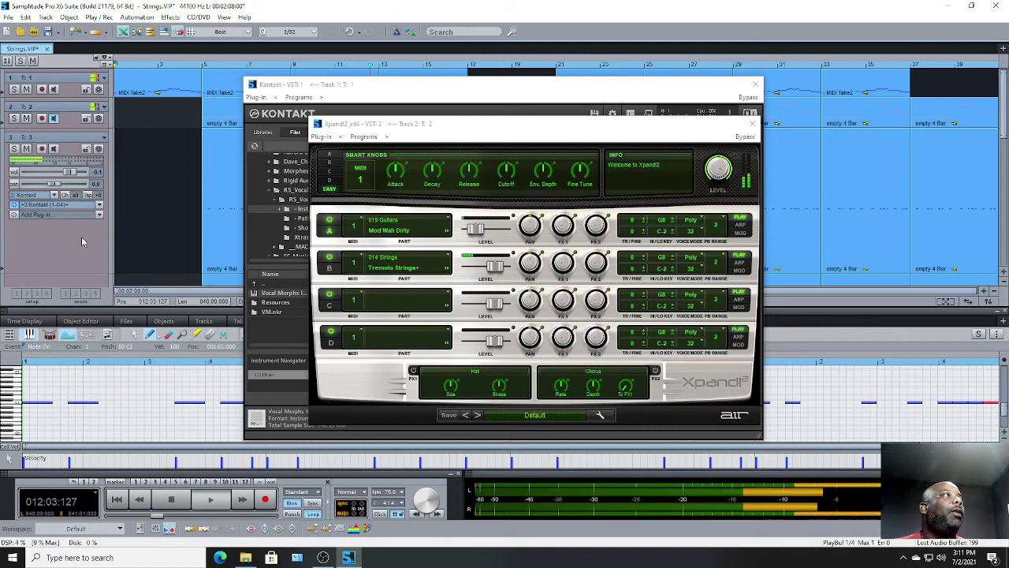
click(71, 205)
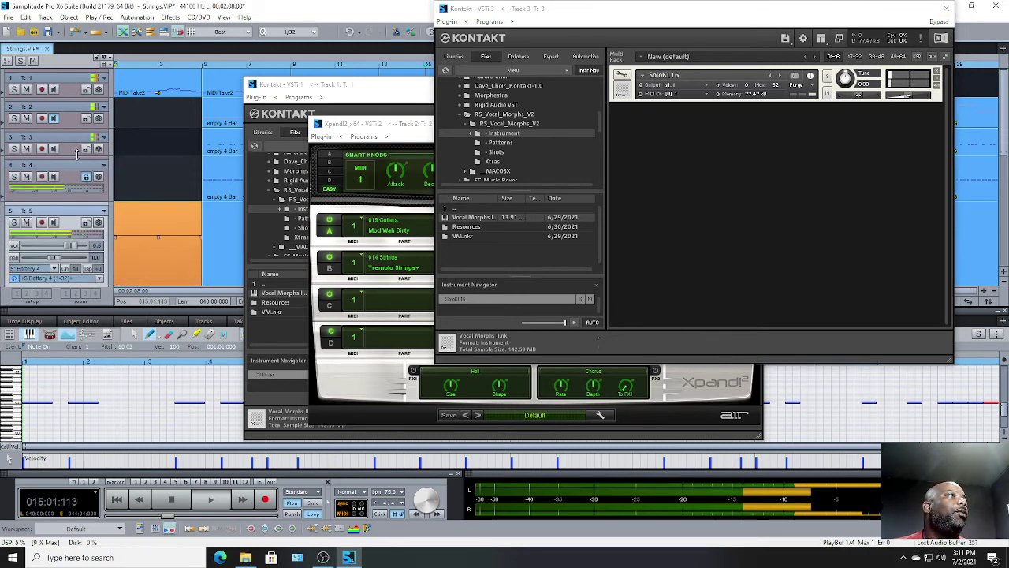
Open track 4's Kontakt and track 5's Battery 4 drum kit windows.
click(69, 201)
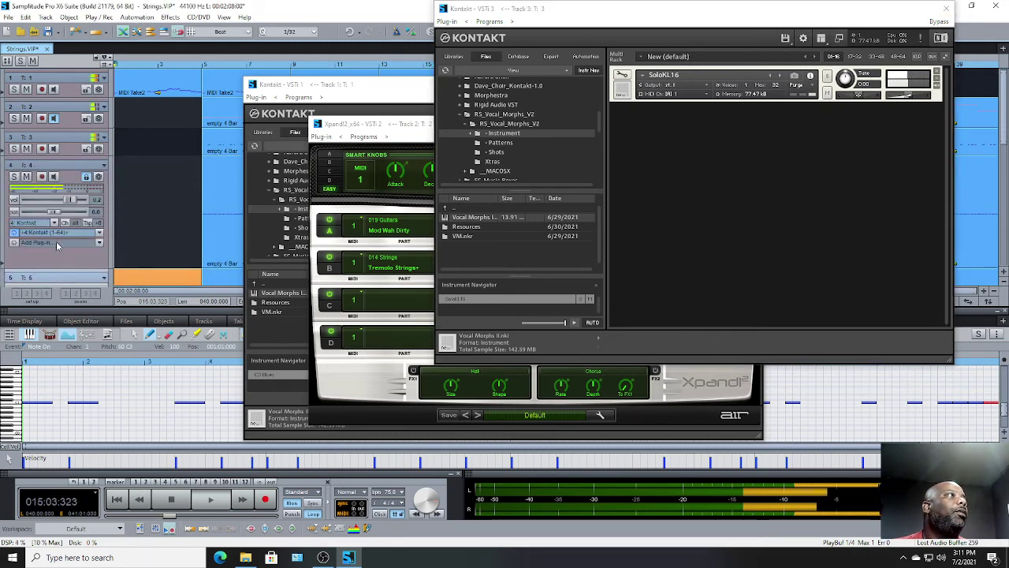
click(57, 233)
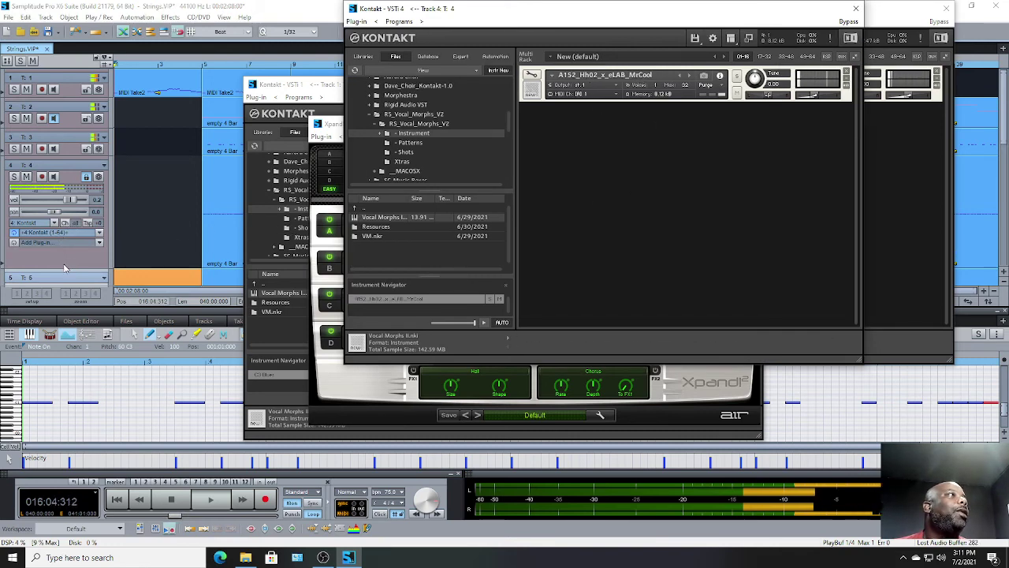
drag(64, 264, 67, 171)
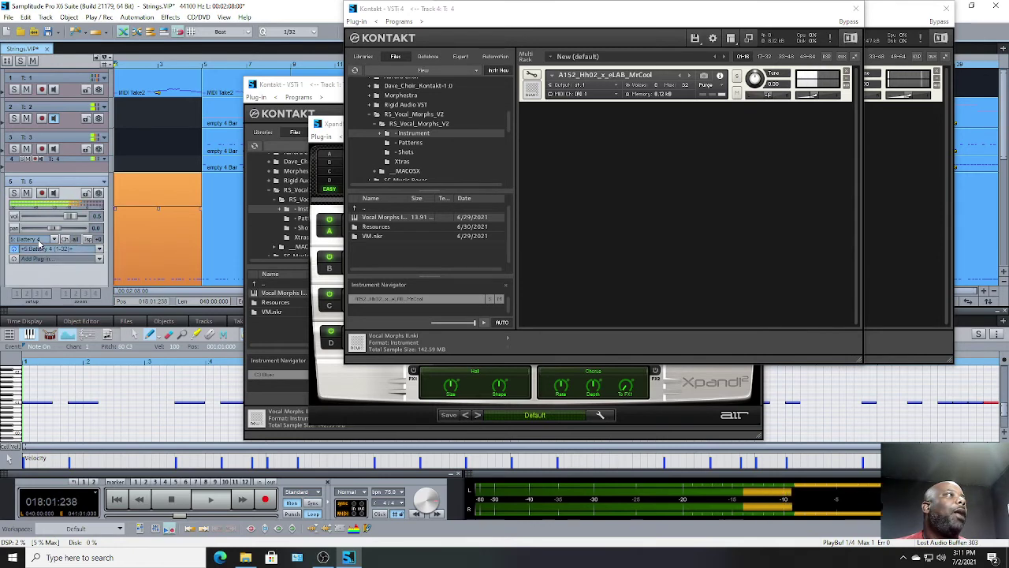
click(37, 240)
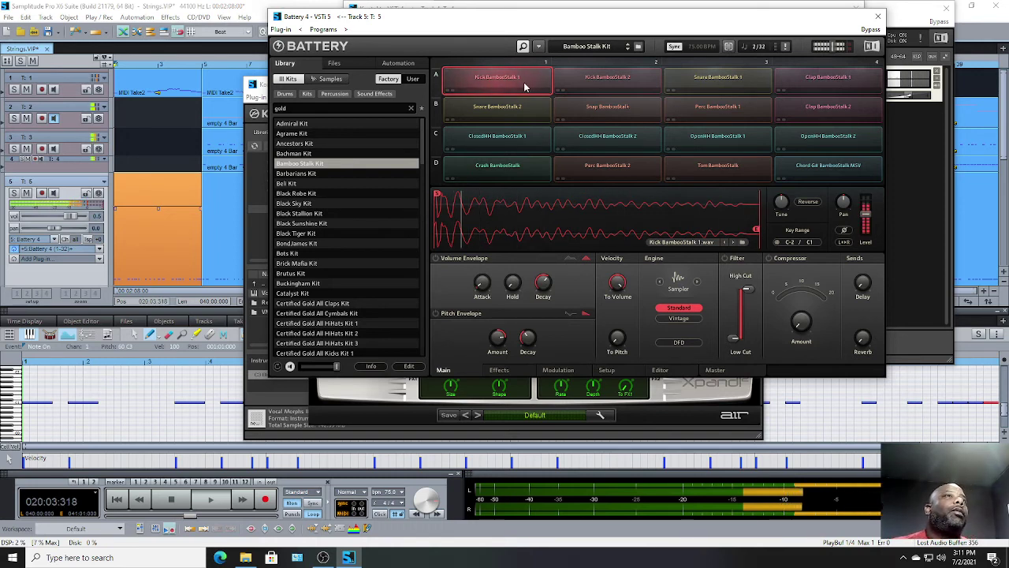
Close the Battery 4, both Kontakt, Xpand!2 and track 1 Kontakt windows.
click(877, 17)
click(855, 9)
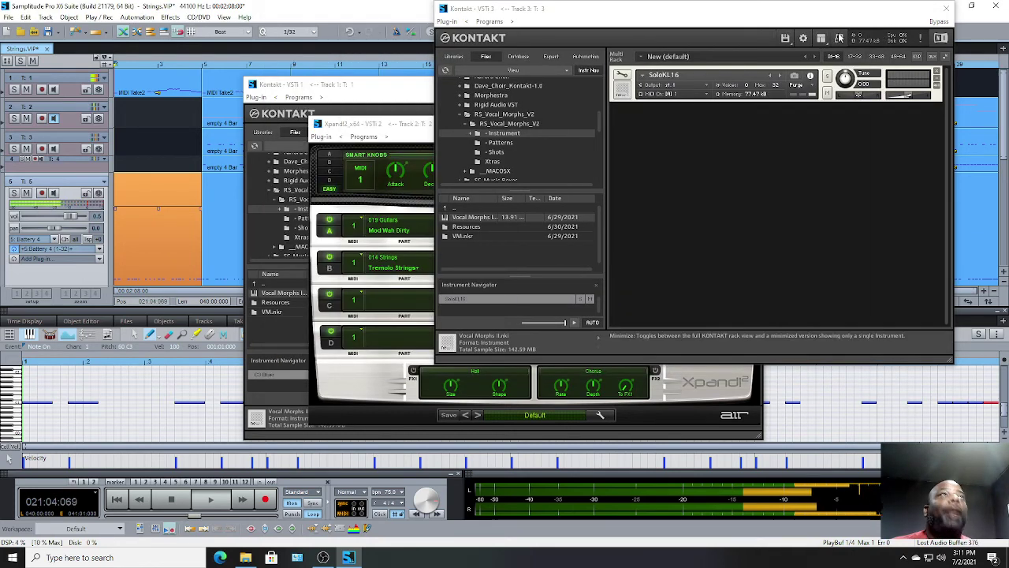
click(947, 8)
click(752, 124)
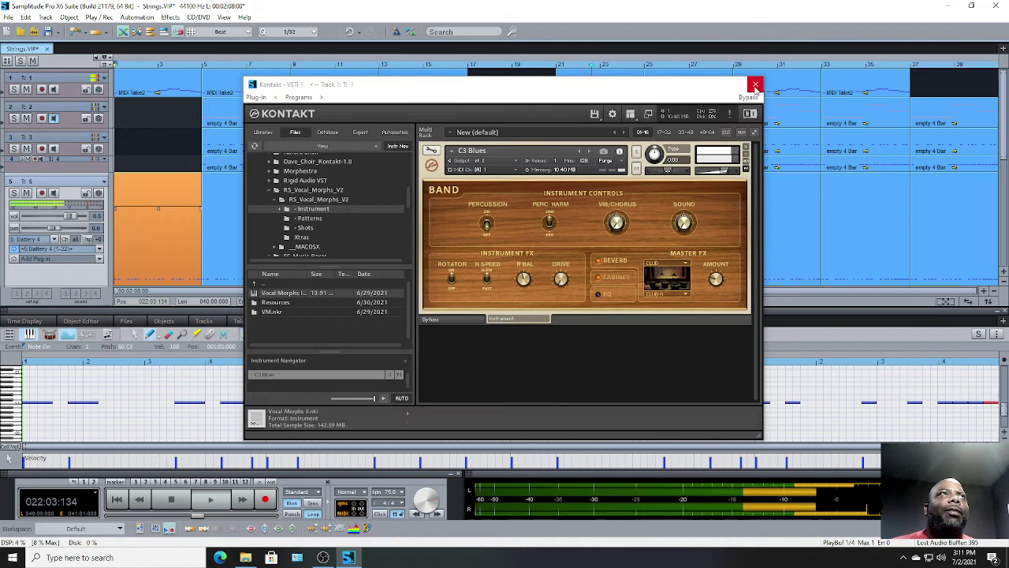
click(755, 84)
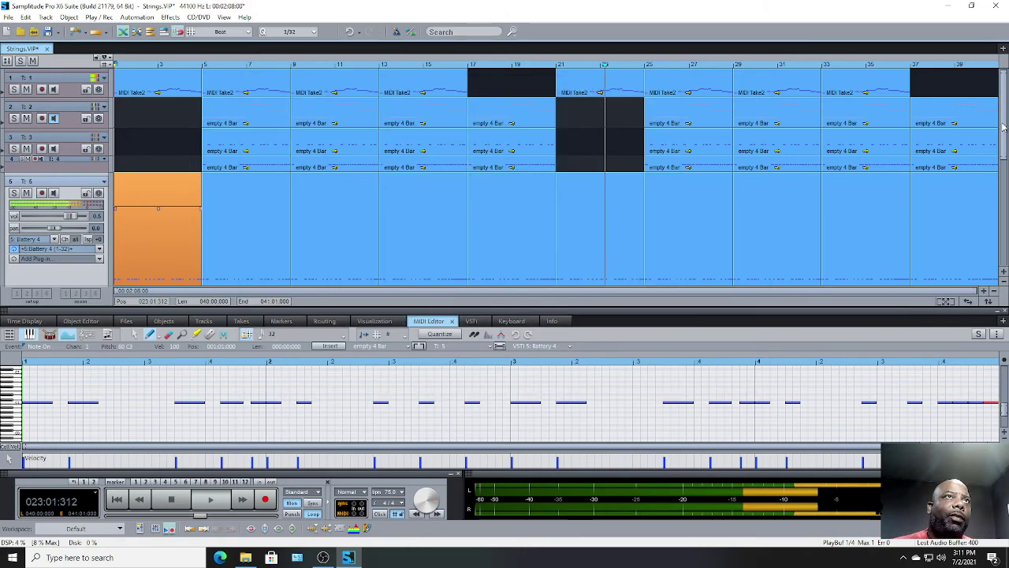
Stop playback, shorten track 5 and enlarge track 6 to expose its plug-in slot.
scroll(1002, 158, down, 3)
drag(1003, 158, 1002, 150)
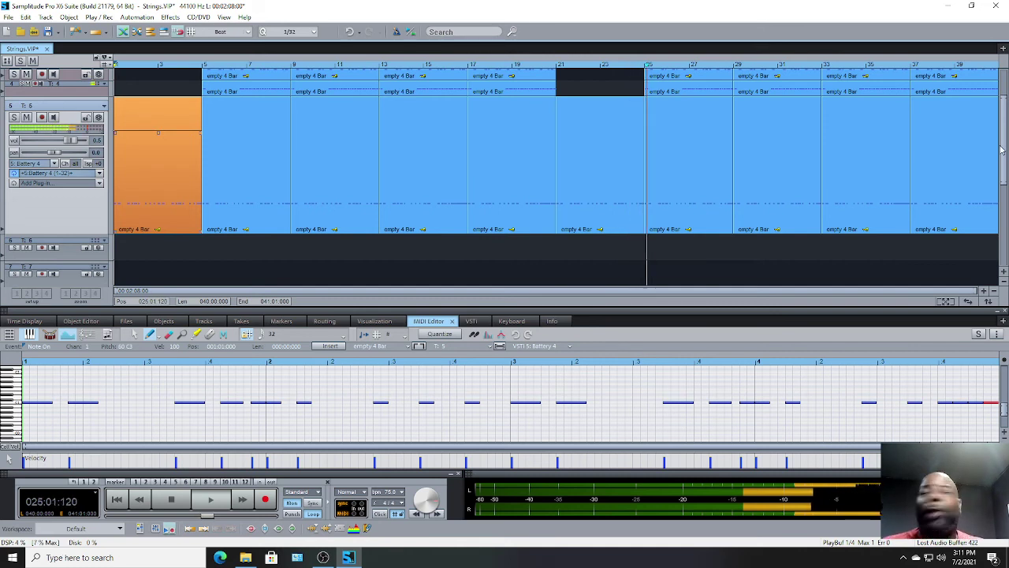
click(72, 237)
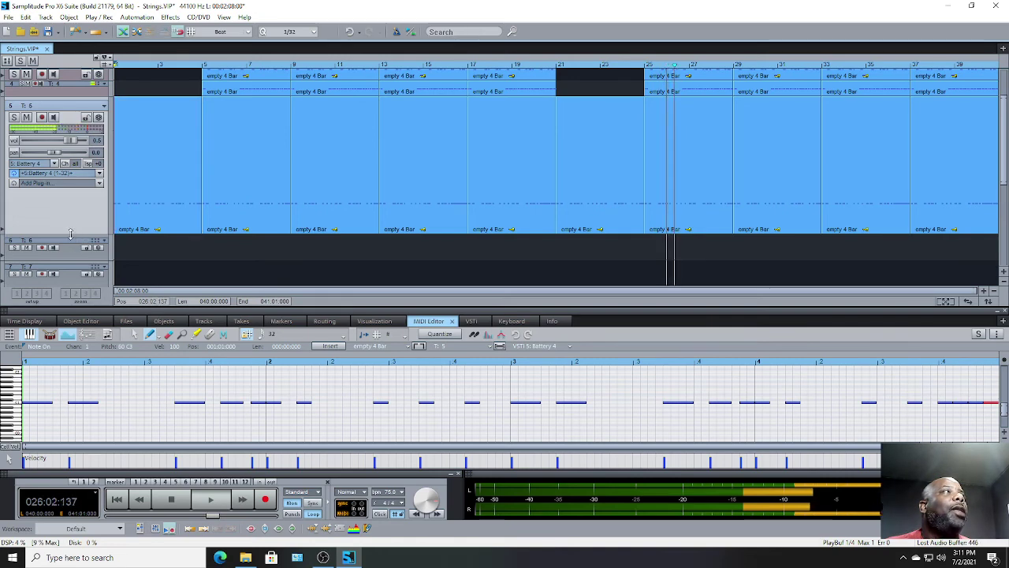
drag(70, 234, 70, 180)
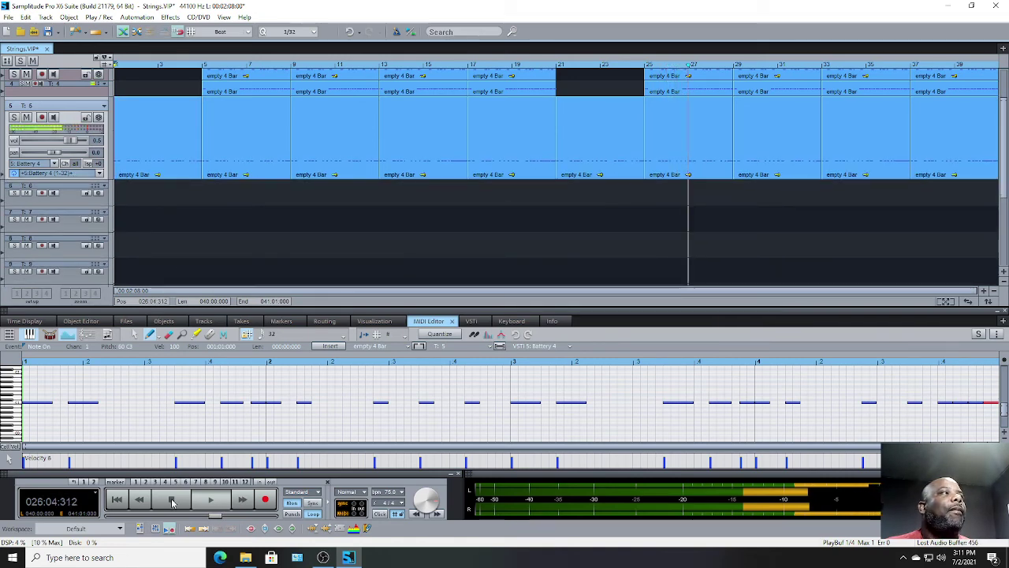
click(173, 502)
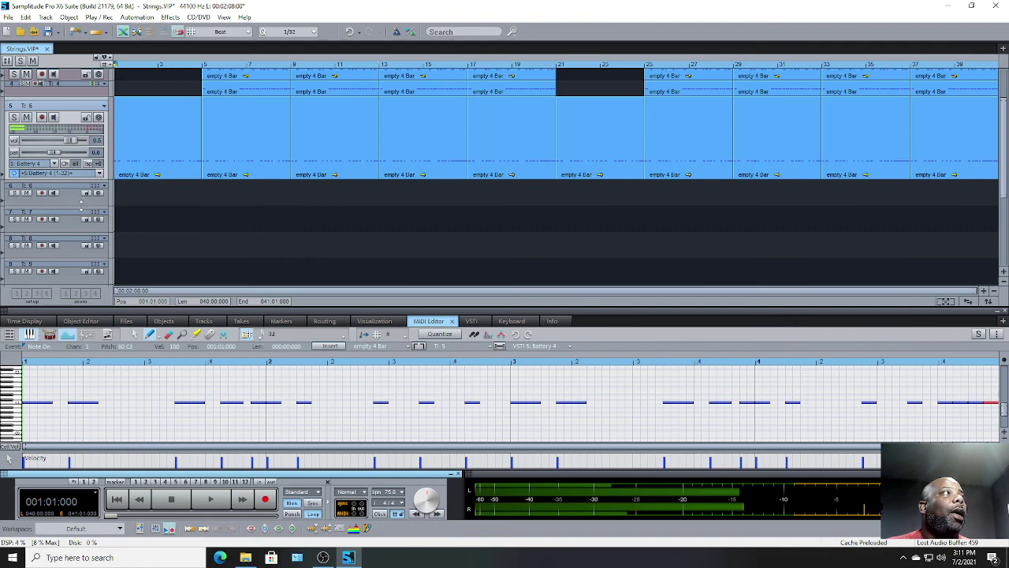
drag(80, 208, 98, 266)
Load Vita Choir from the Plug-in Browser's MAGIX Synth instruments onto track 6.
click(100, 247)
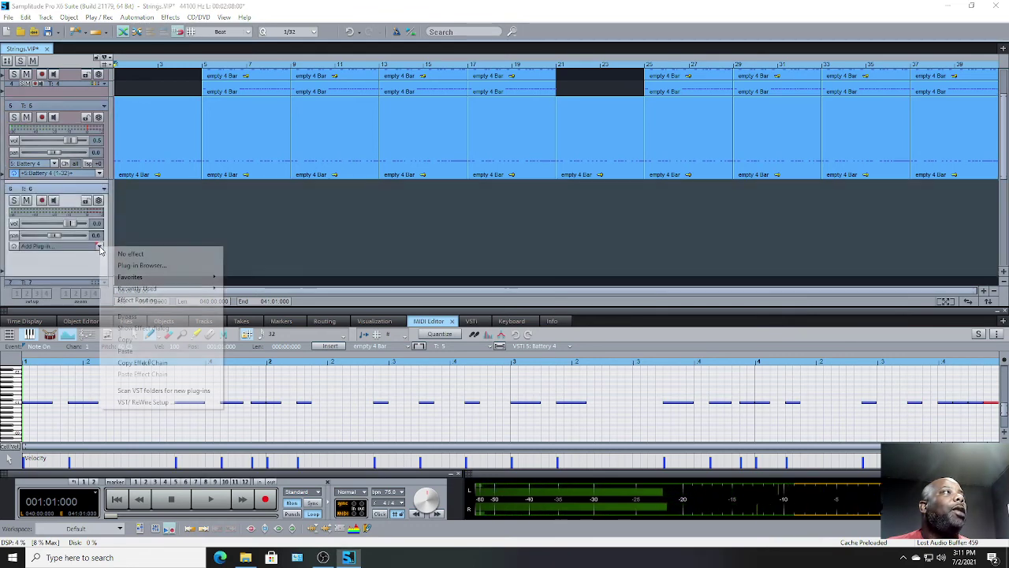
click(130, 270)
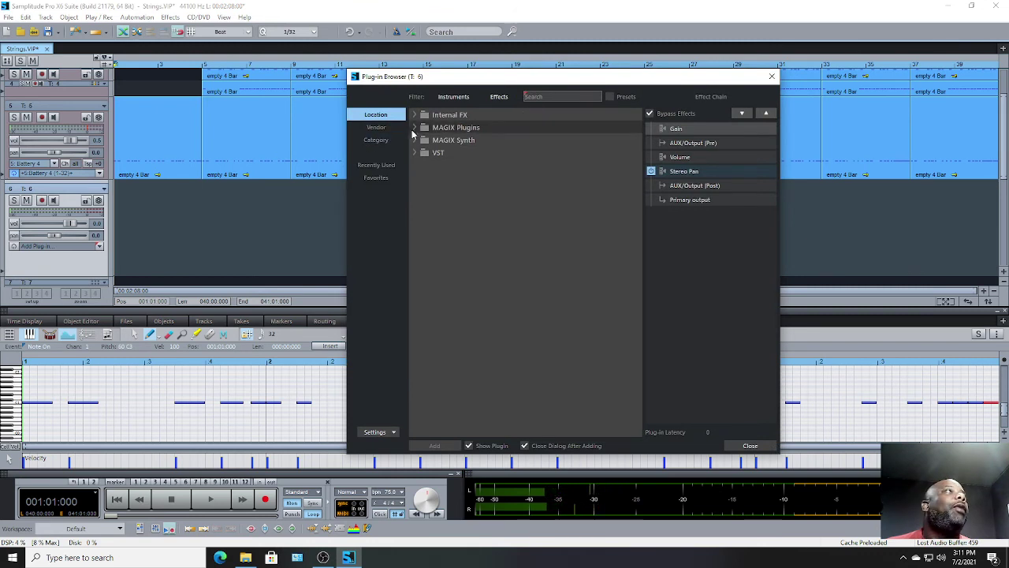
click(462, 128)
click(419, 127)
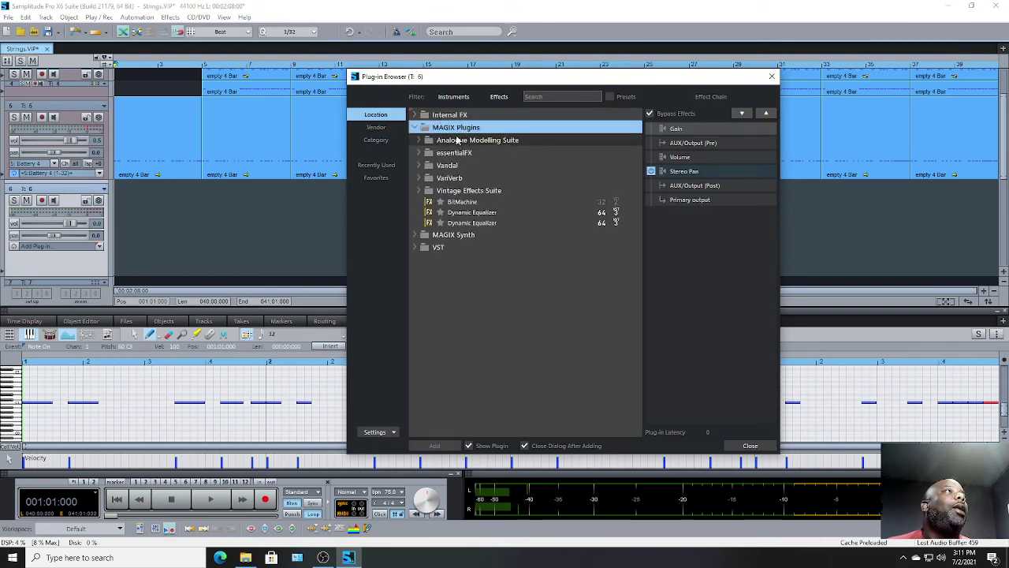
click(453, 96)
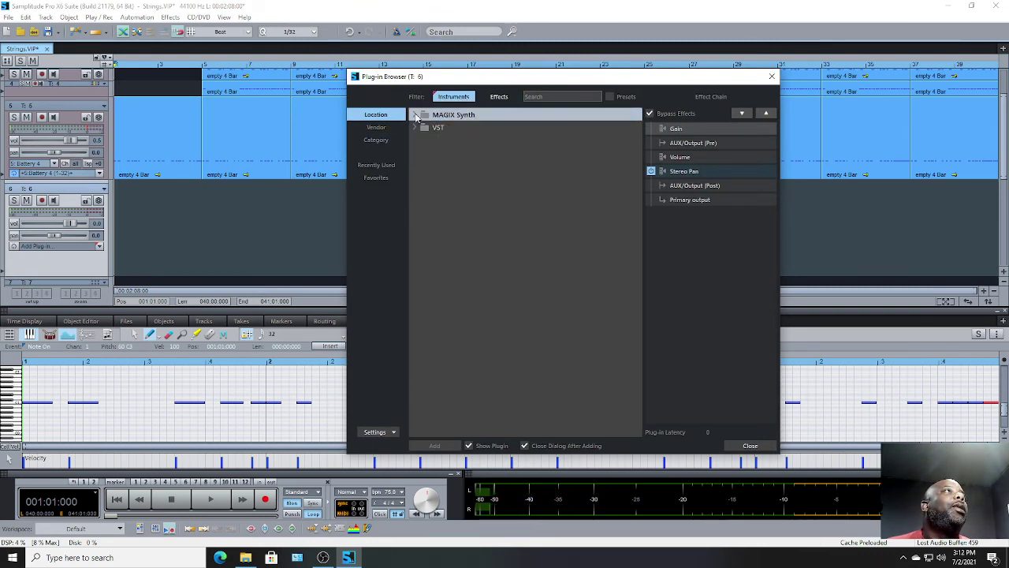
click(418, 115)
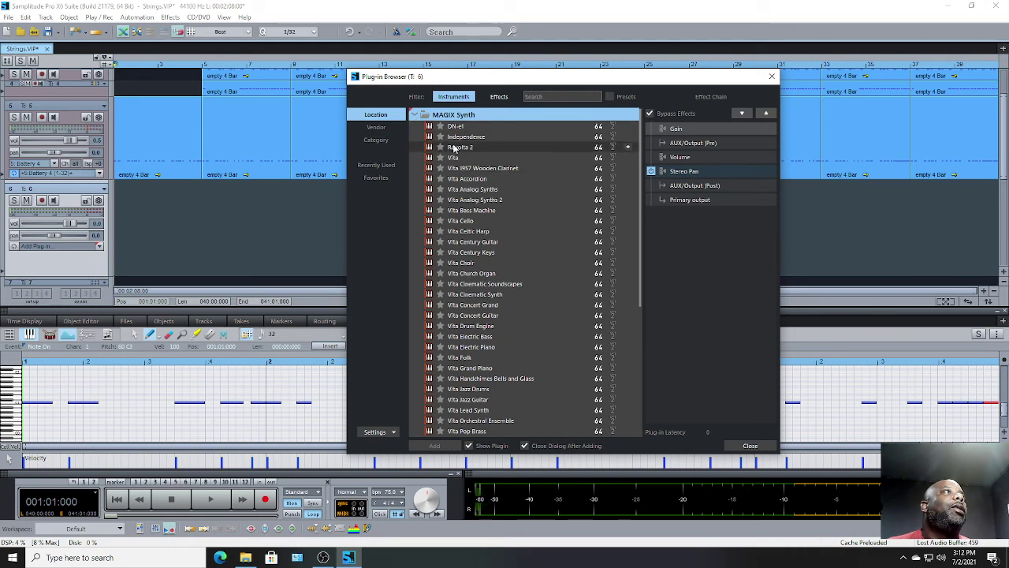
double_click(487, 263)
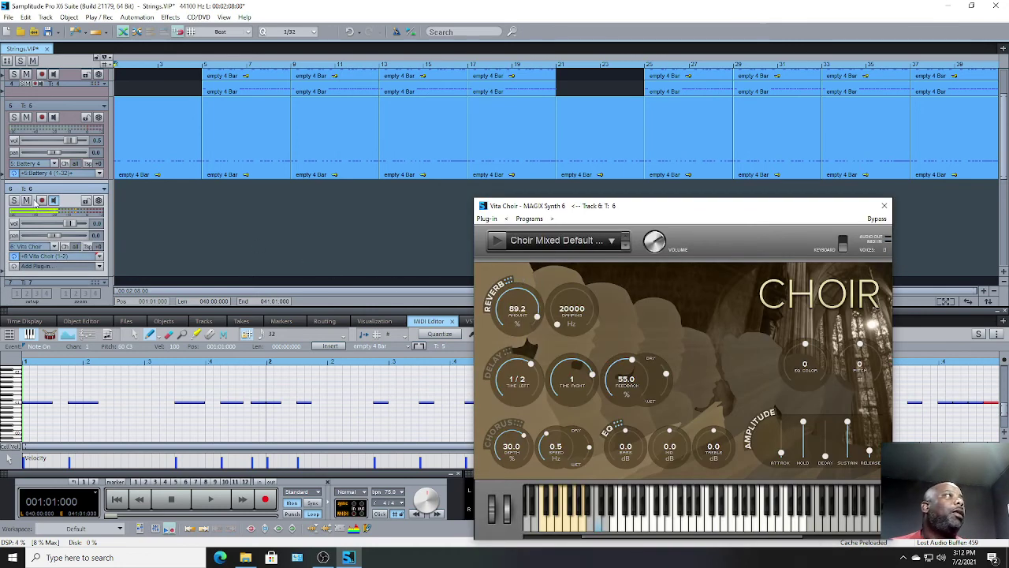
Solo track 6, then close its Vita Choir window to reveal the arrangement.
click(14, 202)
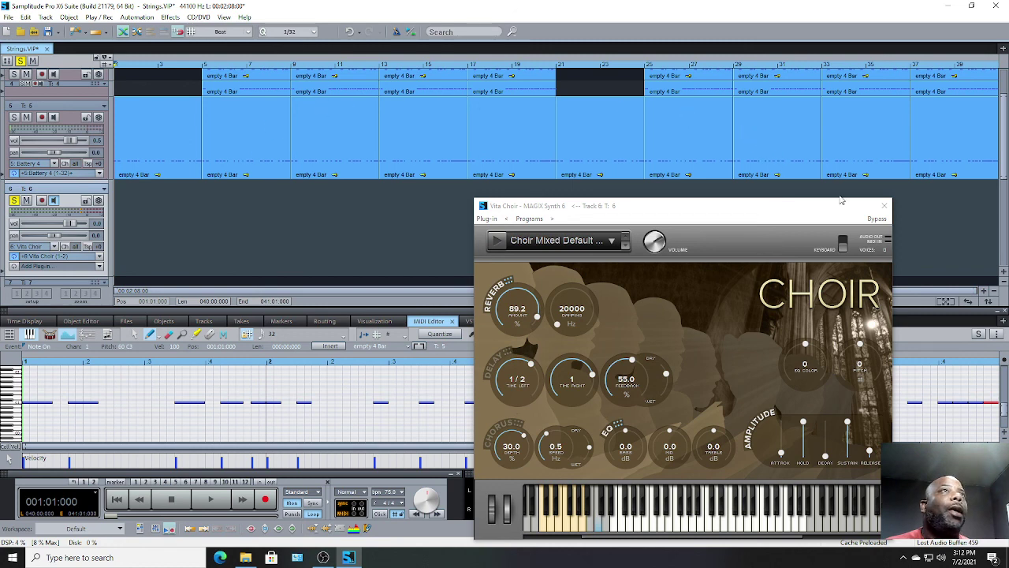
click(884, 206)
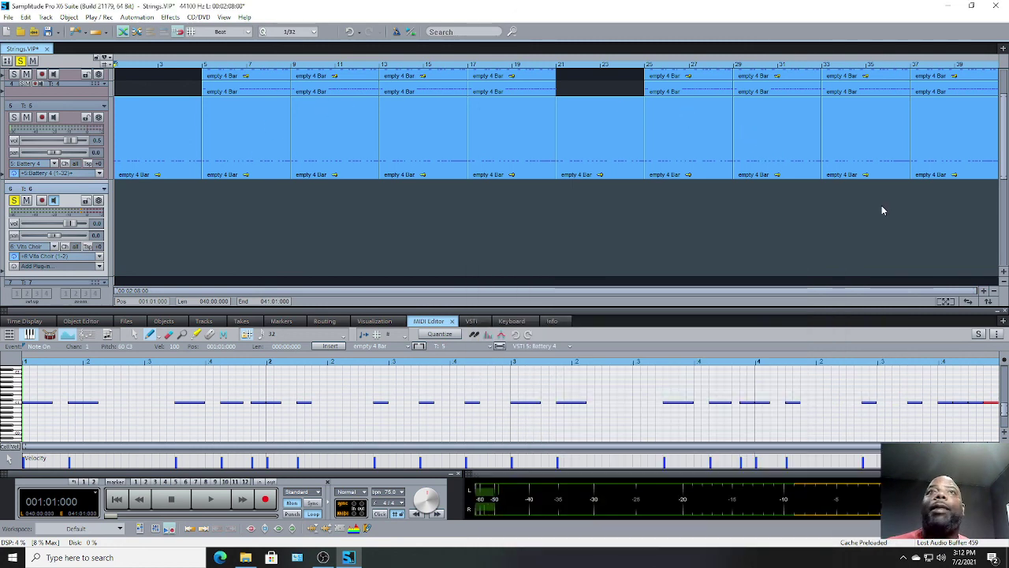